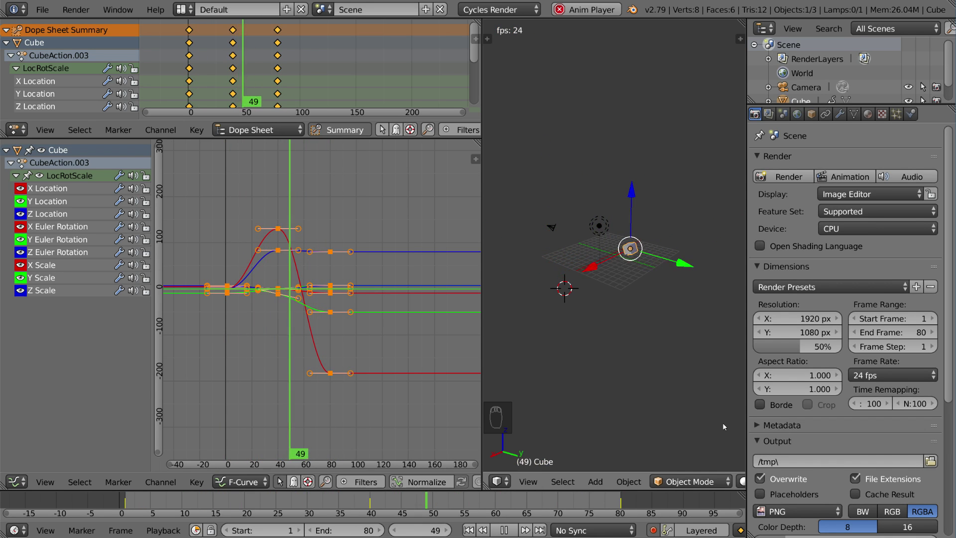
Scale the frame-40 X Euler Rotation key's handles much wider for a broad, round peak.
right_click(278, 228)
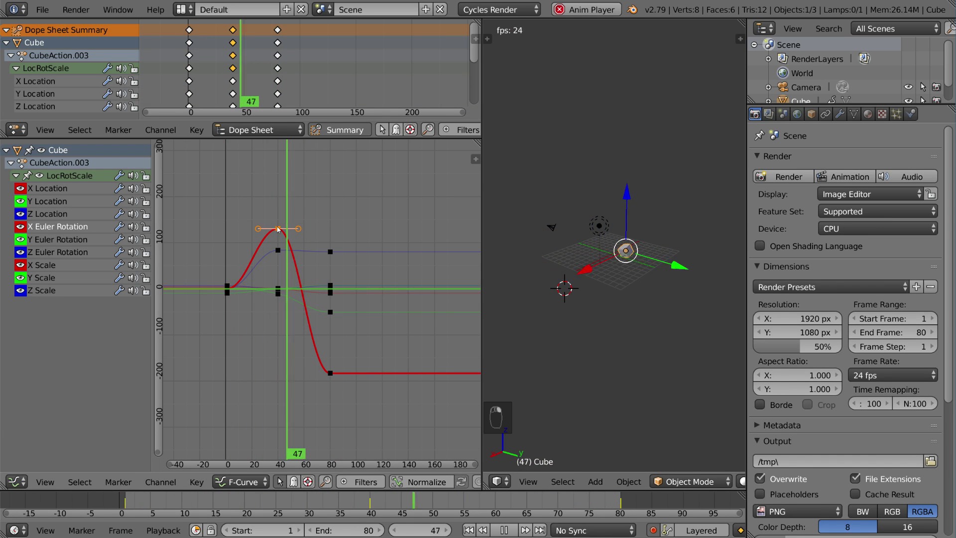
right_click(278, 250)
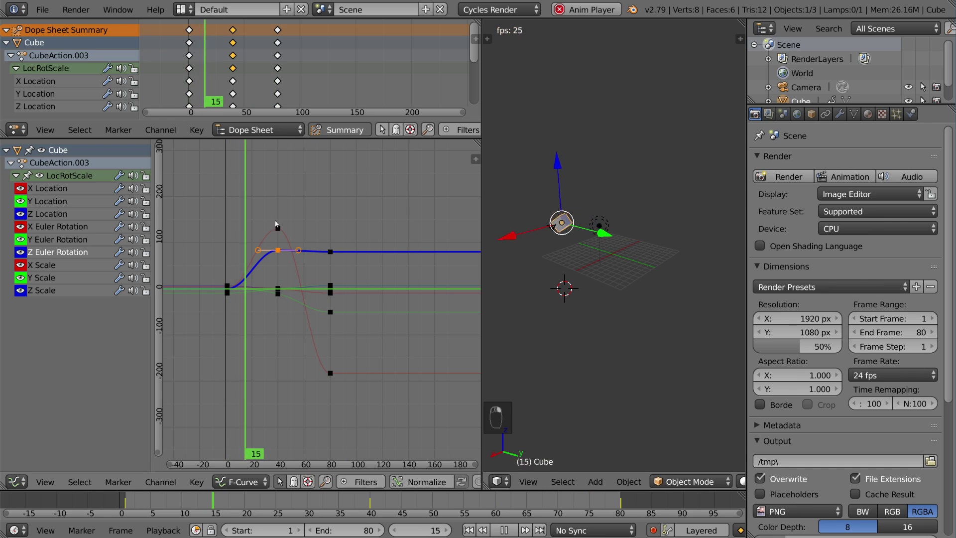
right_click(279, 229)
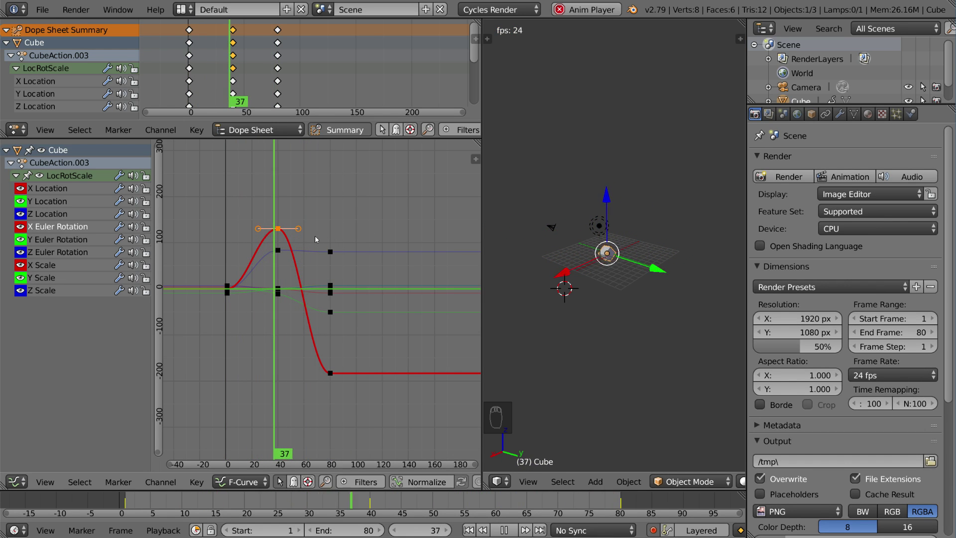
key("g")
key("r")
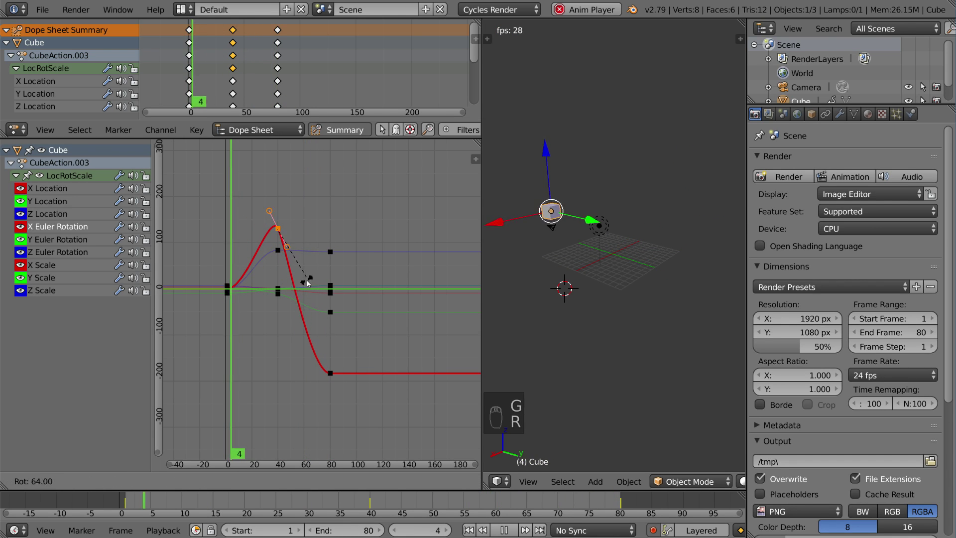
key("s")
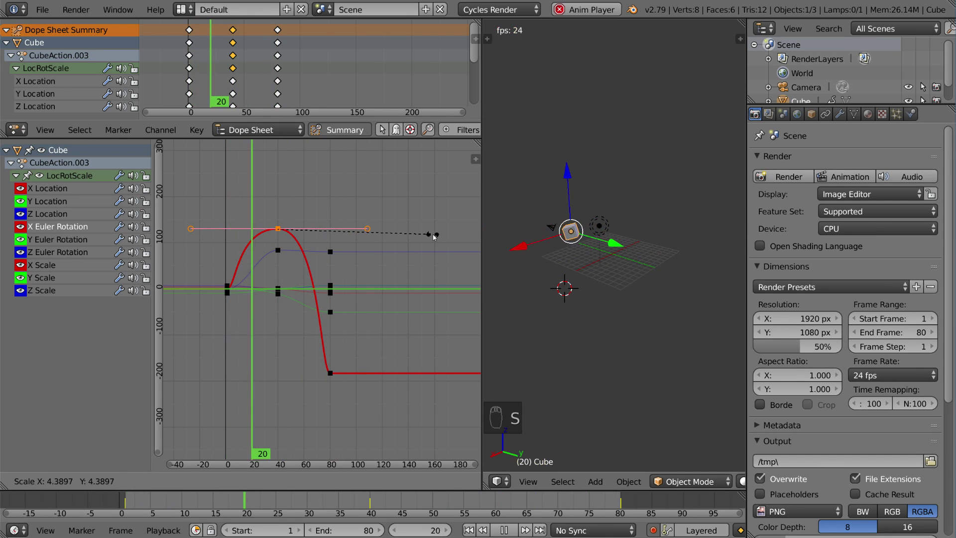
left_click(434, 237)
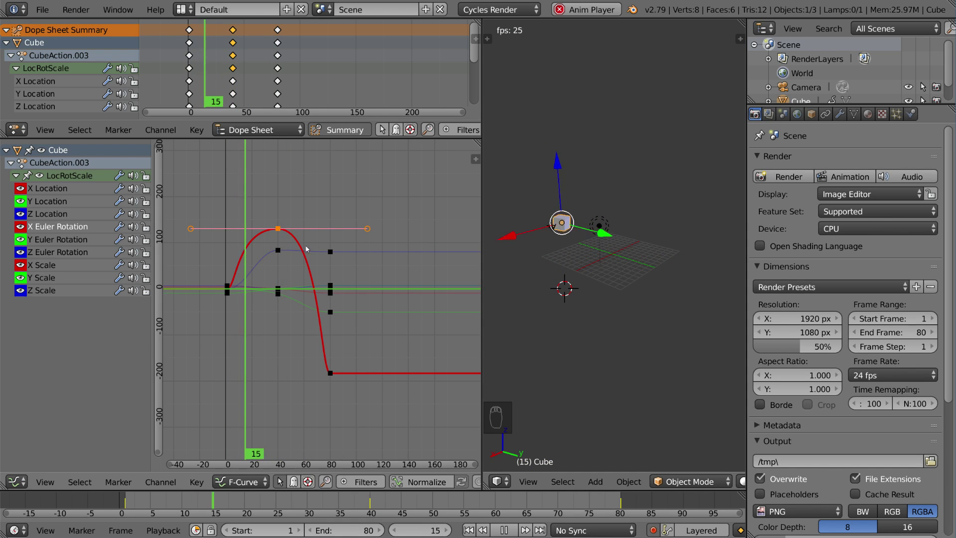
Select the Z and X rotation keys at frame 40, cancel a trial move, then deselect all.
right_click(282, 254)
right_click(282, 288, "shift")
key("g")
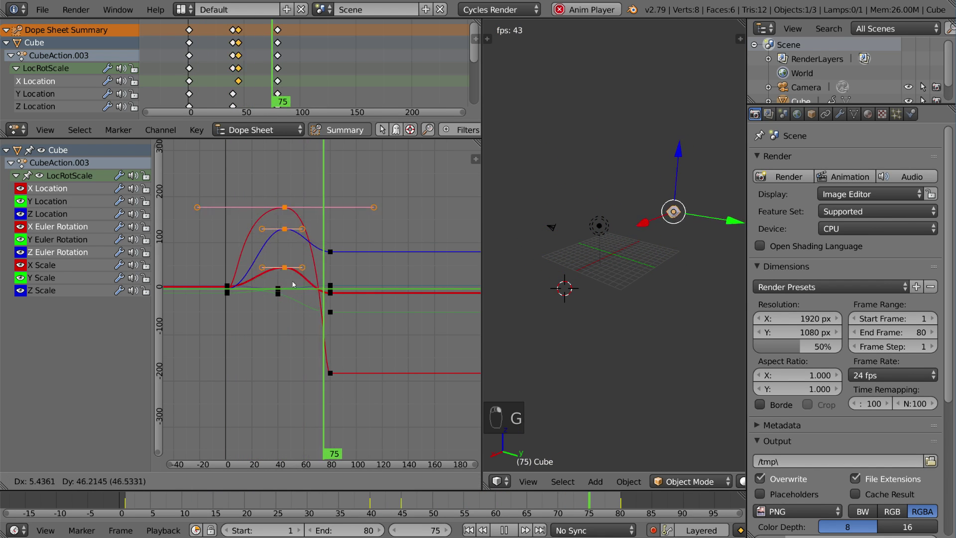
key("Escape")
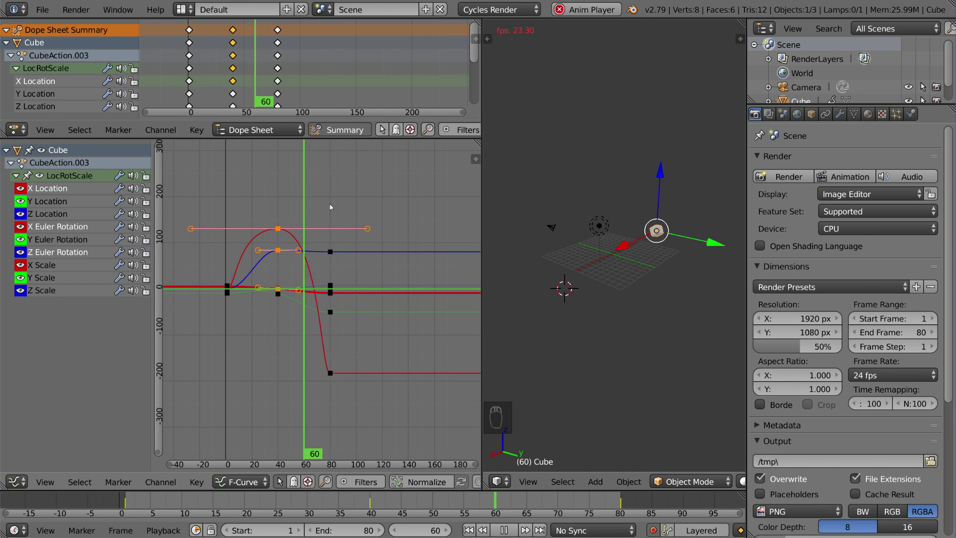
key("a")
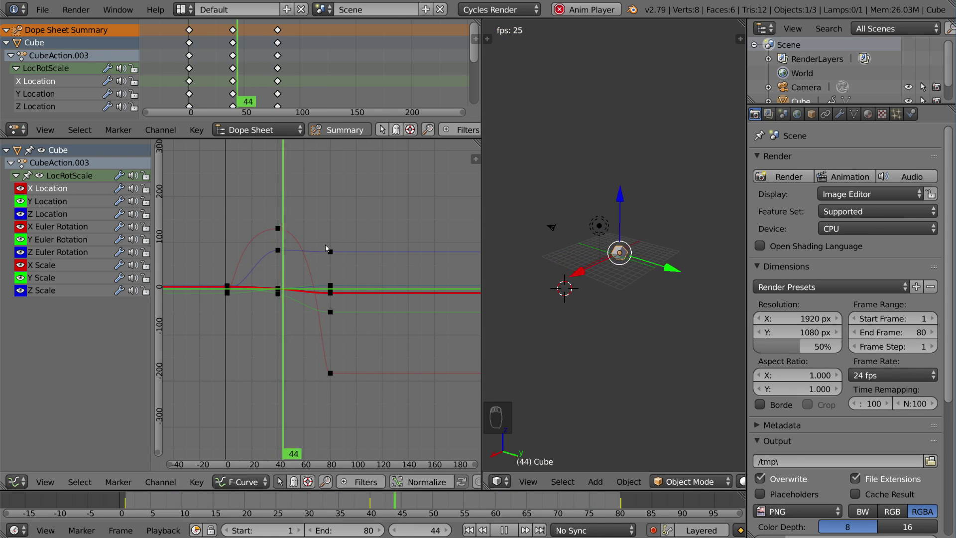
key("shift+h")
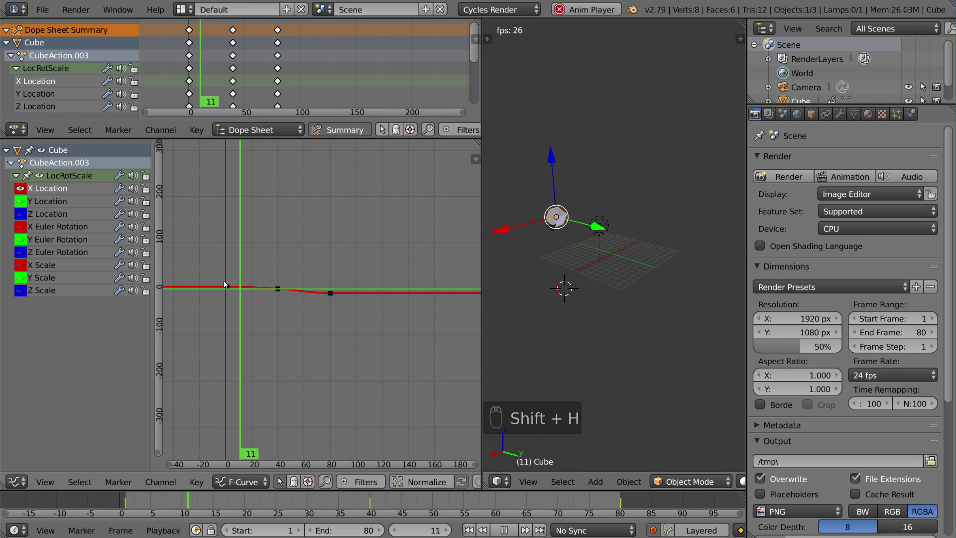
key("a")
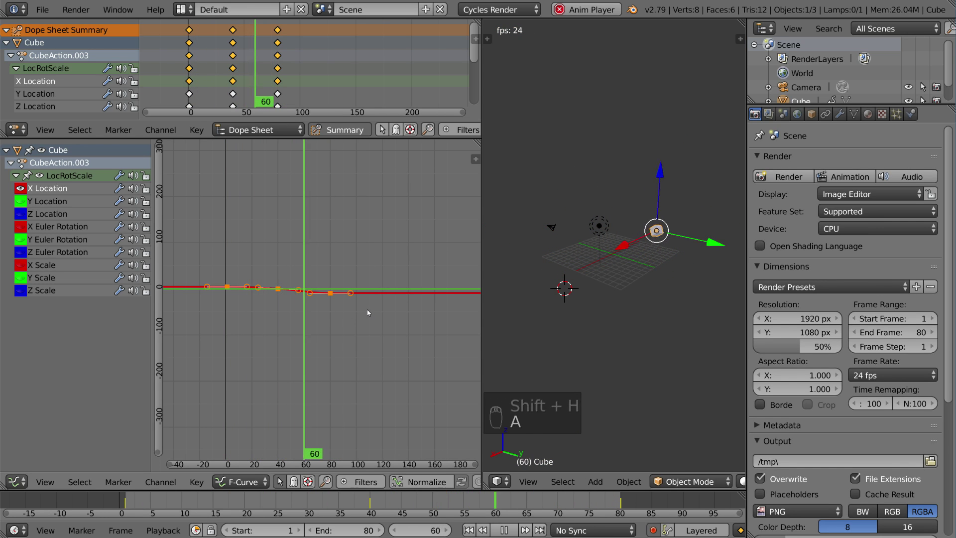
key("Home")
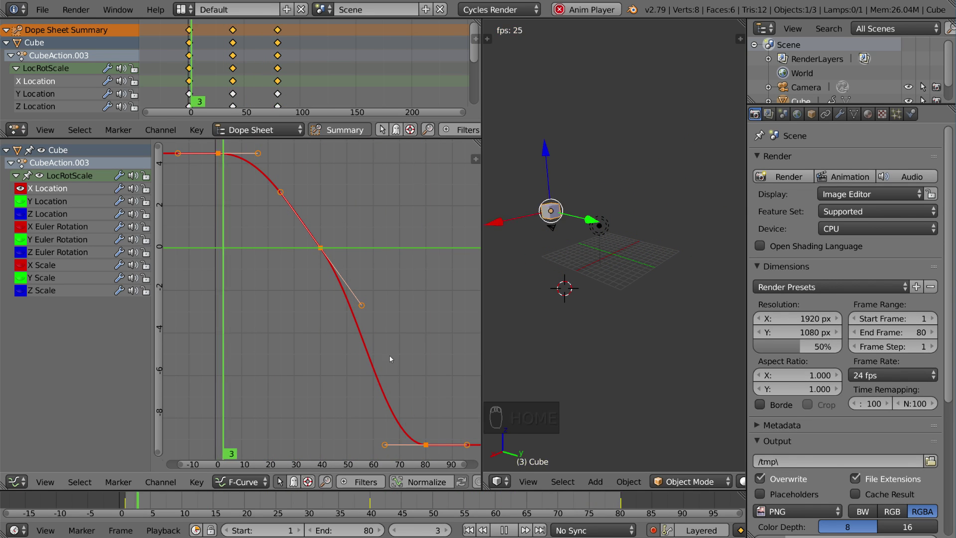
scroll(392, 324, "down", 5)
right_click(331, 278)
key("g")
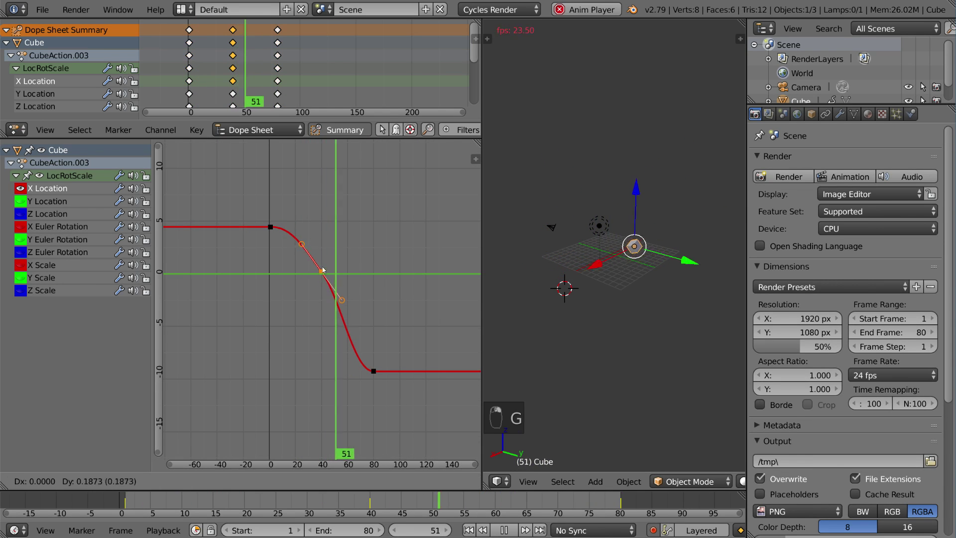
right_click(347, 272)
right_click(373, 371)
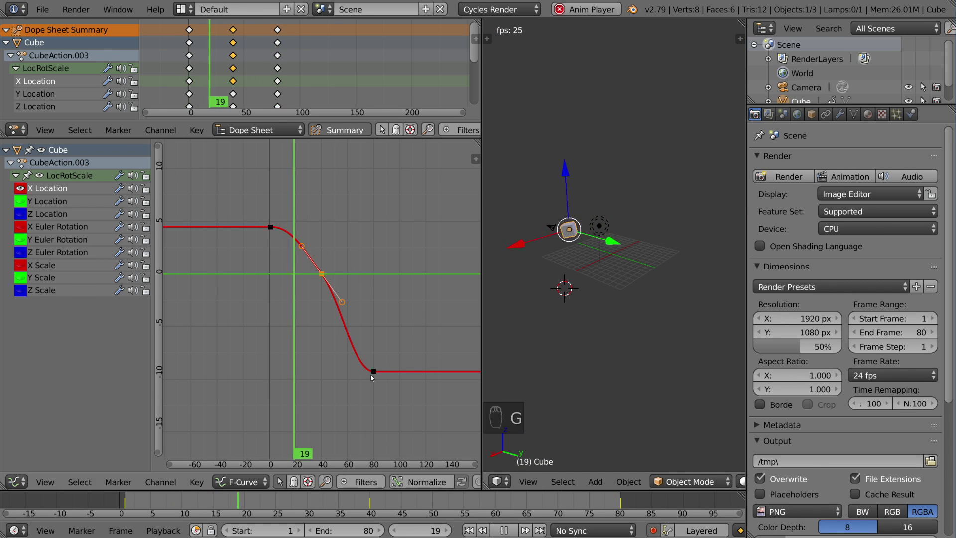
key("g")
left_click(367, 382)
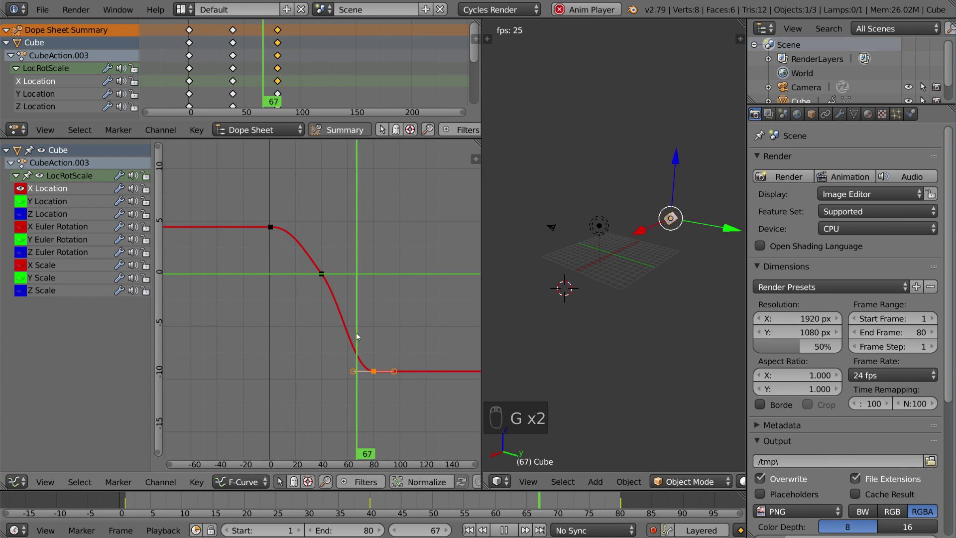
key("o")
key("g")
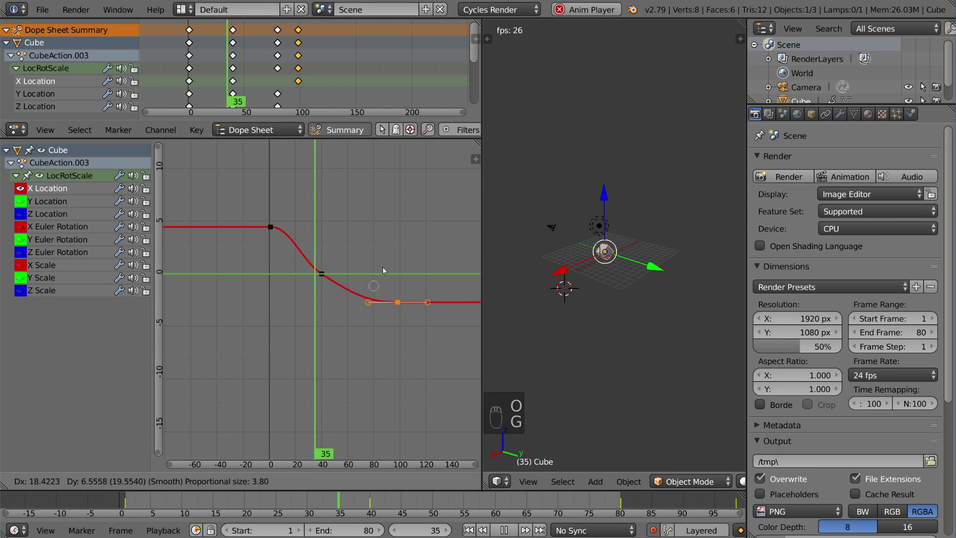
scroll(383, 269, "down", 20)
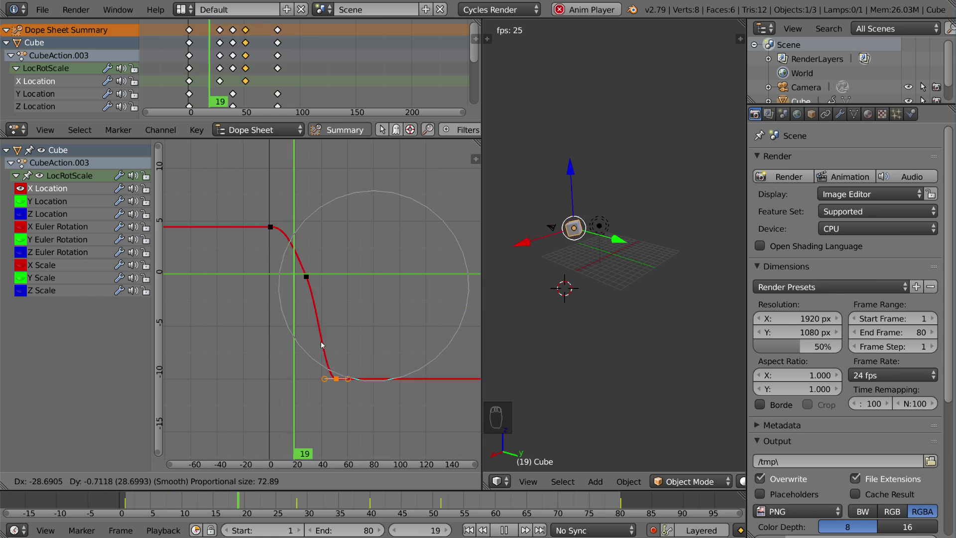
left_click(359, 337)
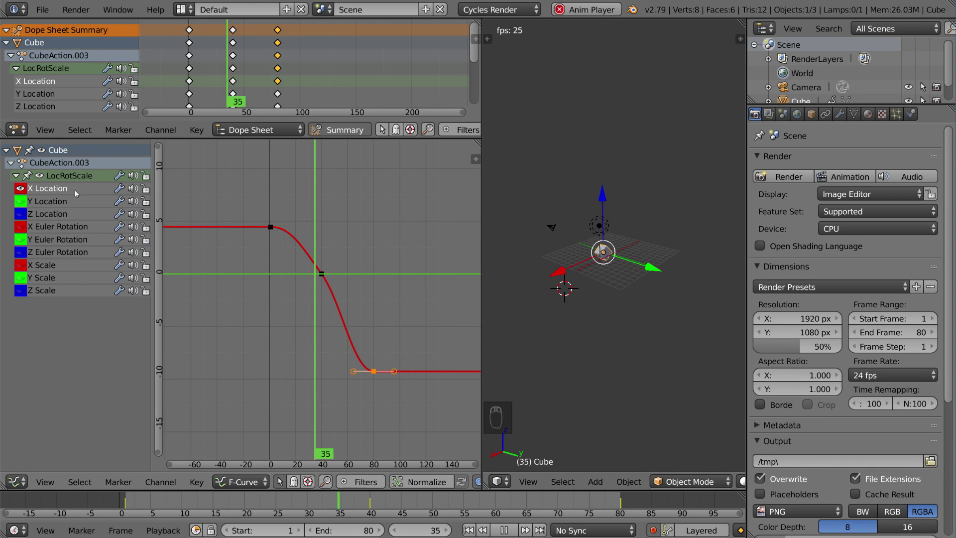
Unhide all curves, fit them in view, and select the X Euler Rotation peak keyframe.
key("alt+h")
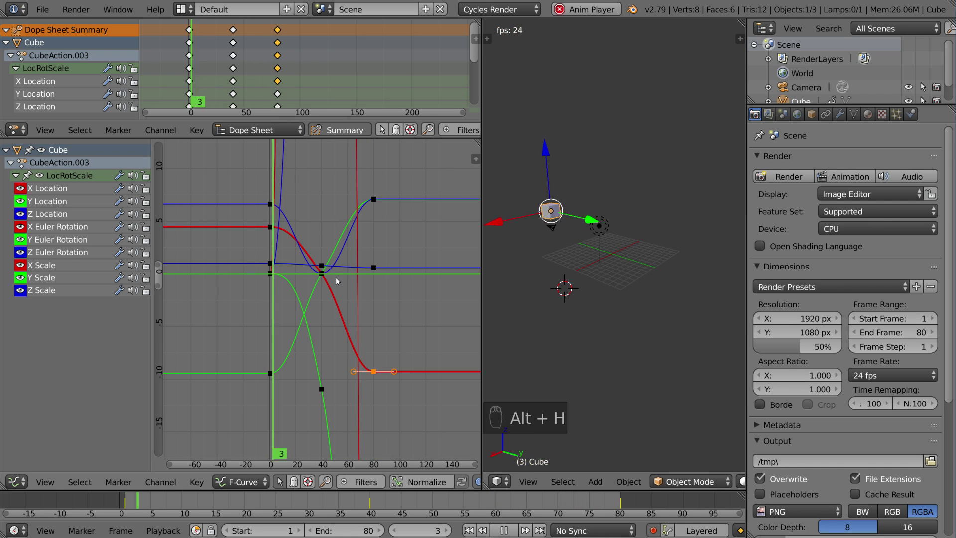
scroll(336, 277, "down", 10)
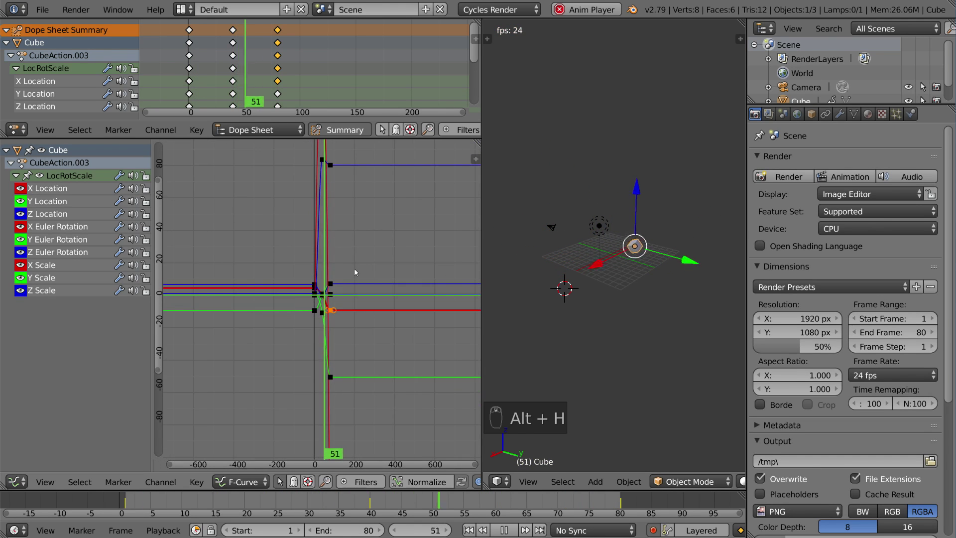
key("Home")
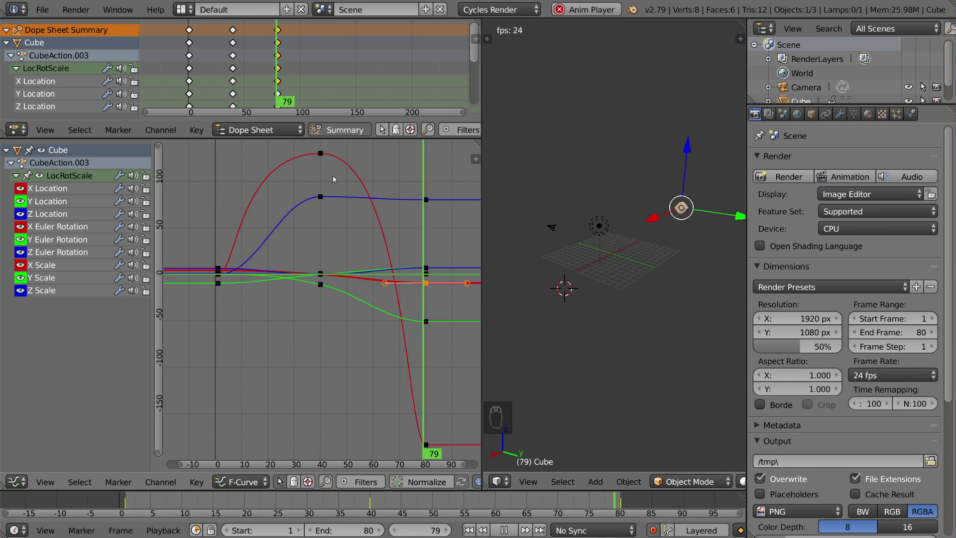
left_click(320, 153)
scroll(363, 238, "down", 2)
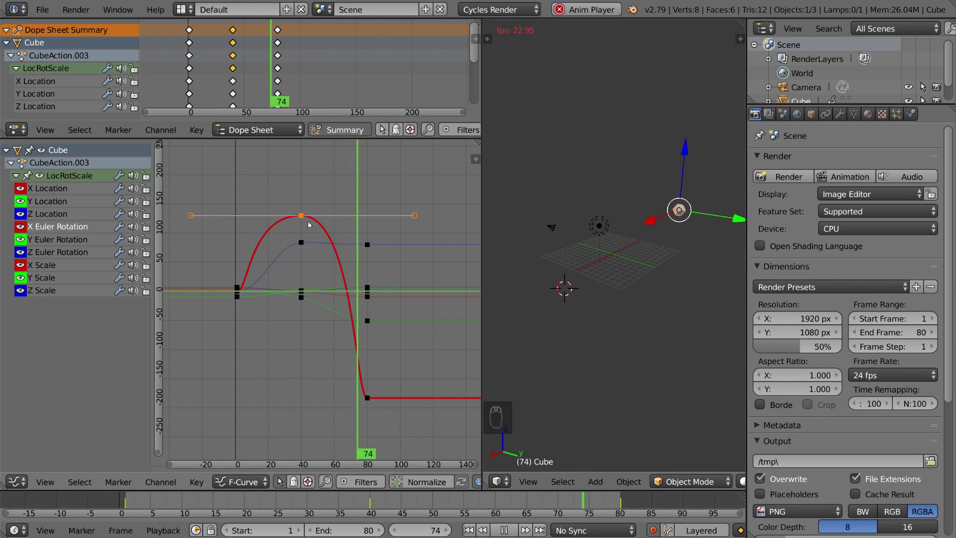
Duplicate the peak key to its right and give the copy short, steep handles.
key("shift+d")
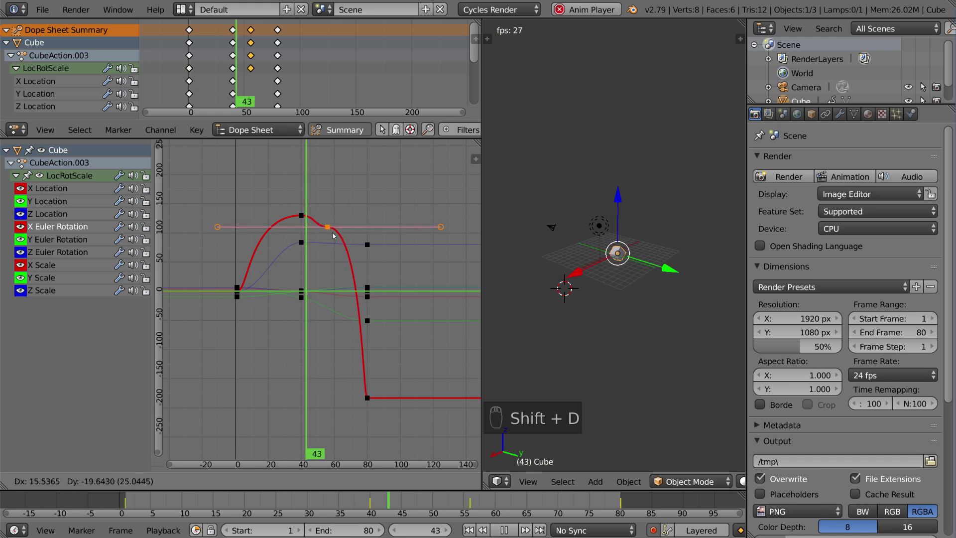
left_click(348, 275)
key("r")
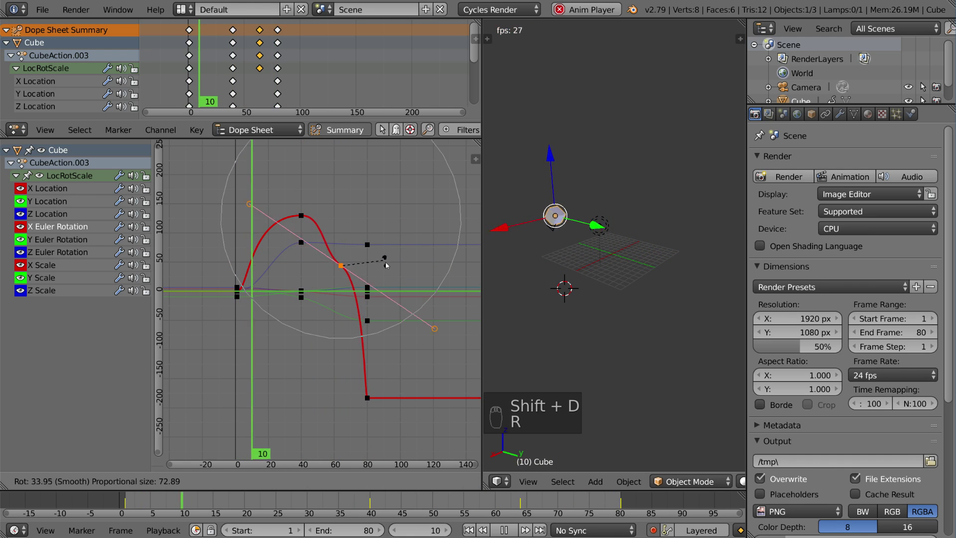
right_click(387, 275)
key("o")
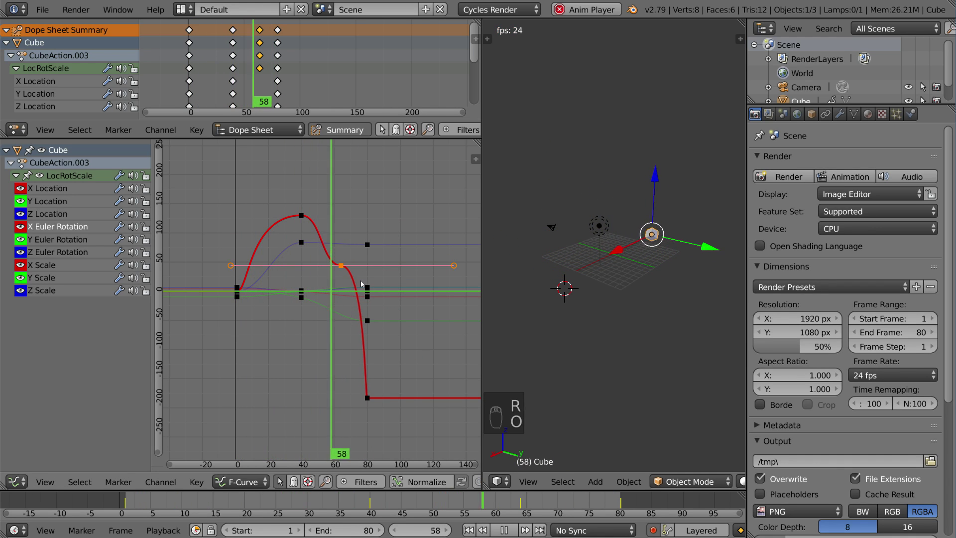
key("r")
key("s")
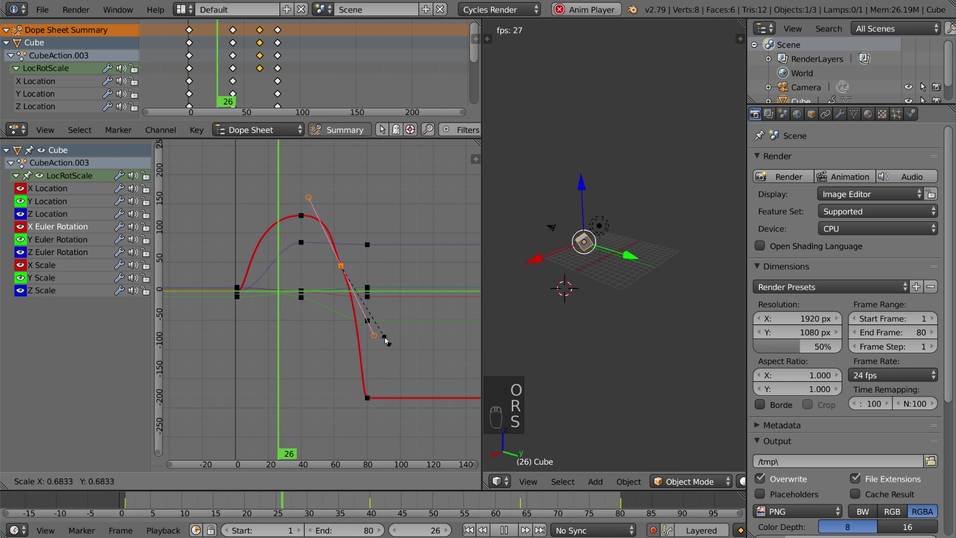
left_click(389, 285)
key("r")
key("g")
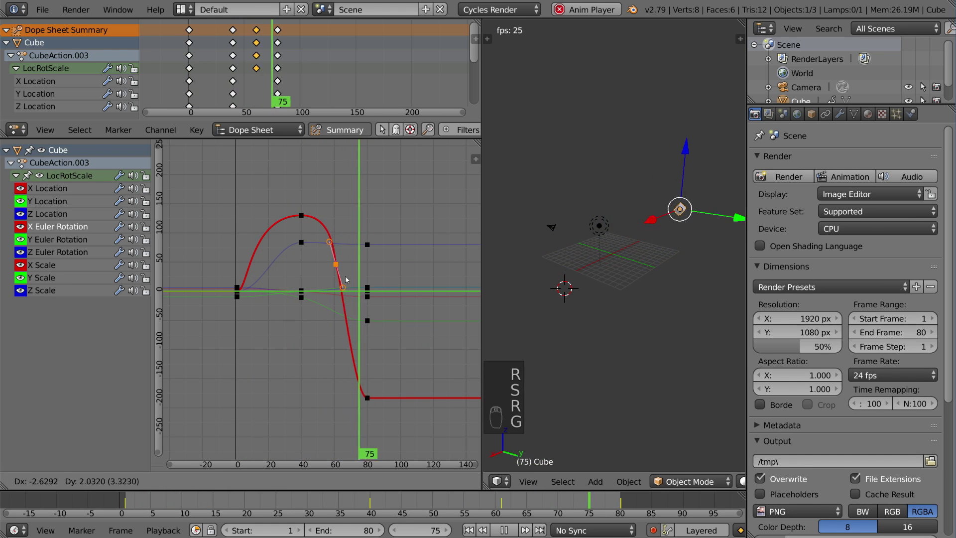
left_click(414, 356)
Place four more duplicated keys along the red curve's descent up to just before frame 80.
key("shift+d")
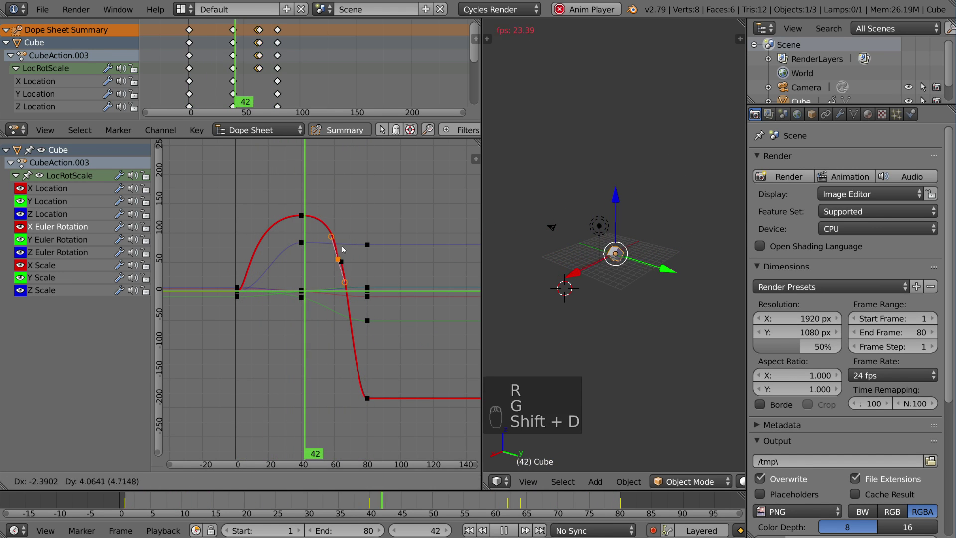
left_click(326, 243)
key("shift+d")
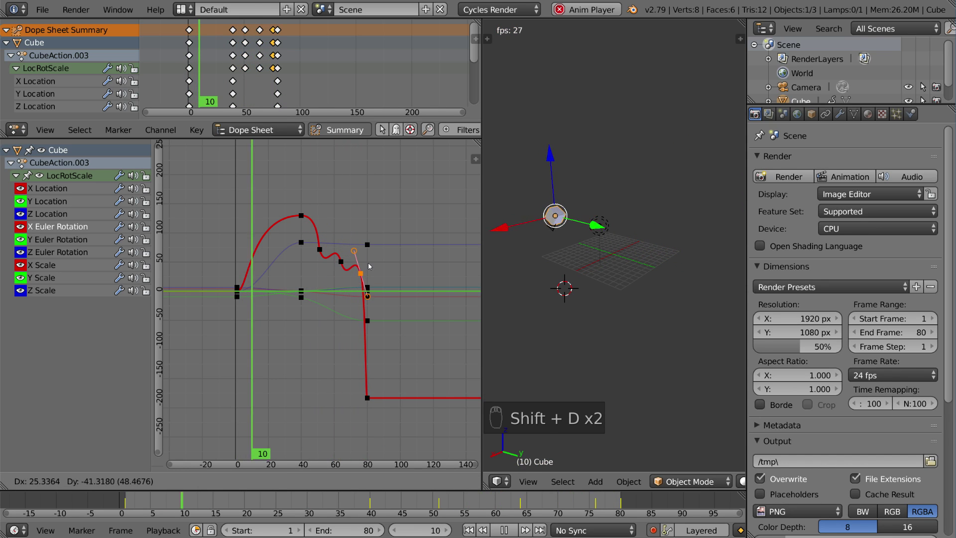
left_click(368, 267)
key("shift+d")
left_click(355, 298)
key("shift+d")
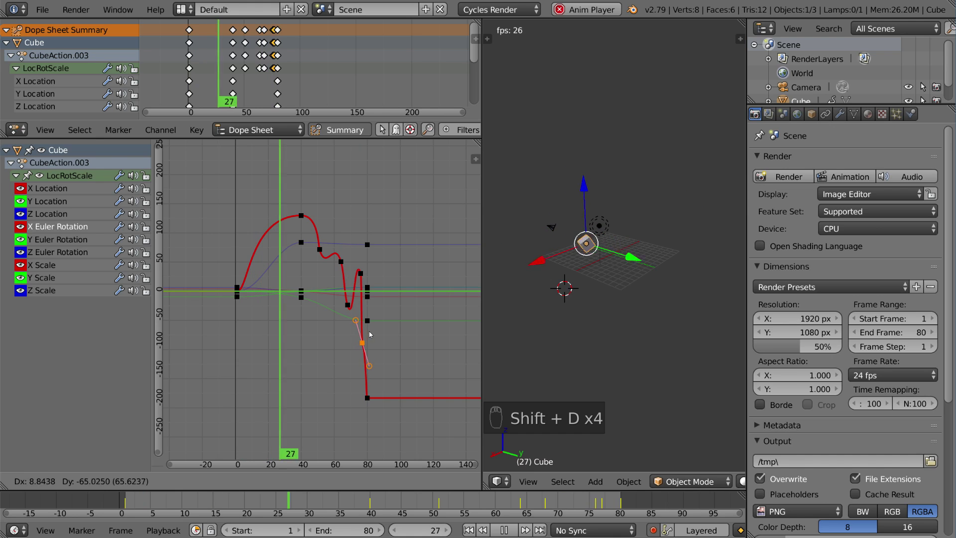
left_click(370, 335)
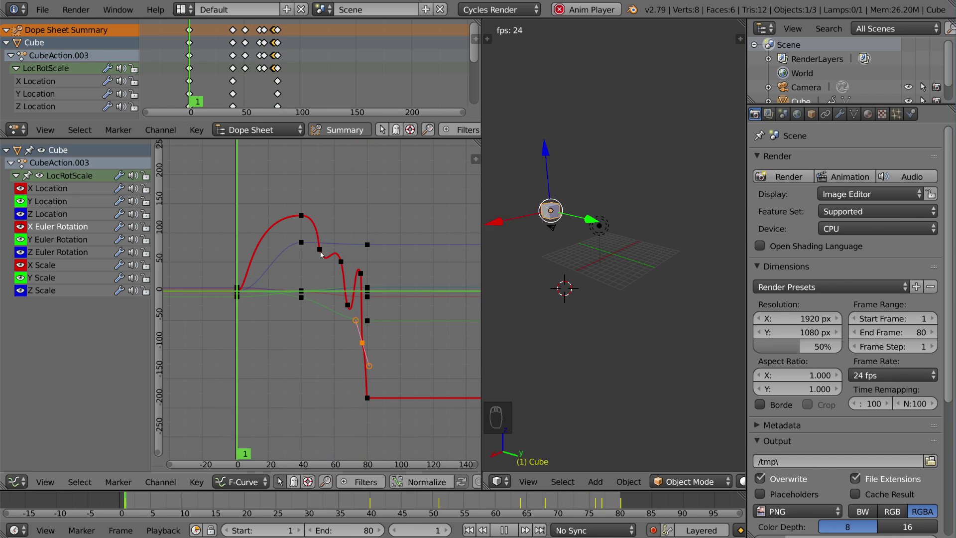
Rotate two middle wobble keyframes of the red curve.
right_click(341, 261, "shift")
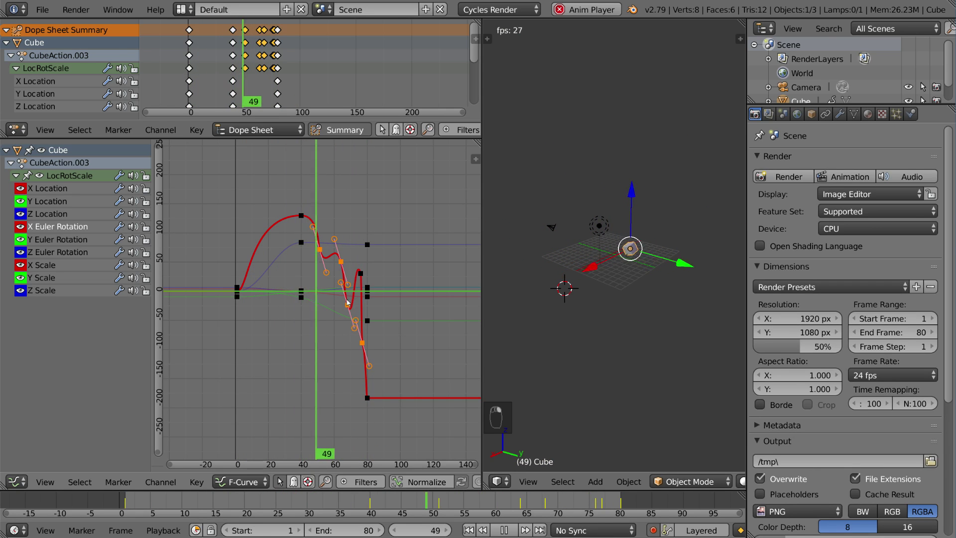
right_click(362, 274, "shift")
key("r")
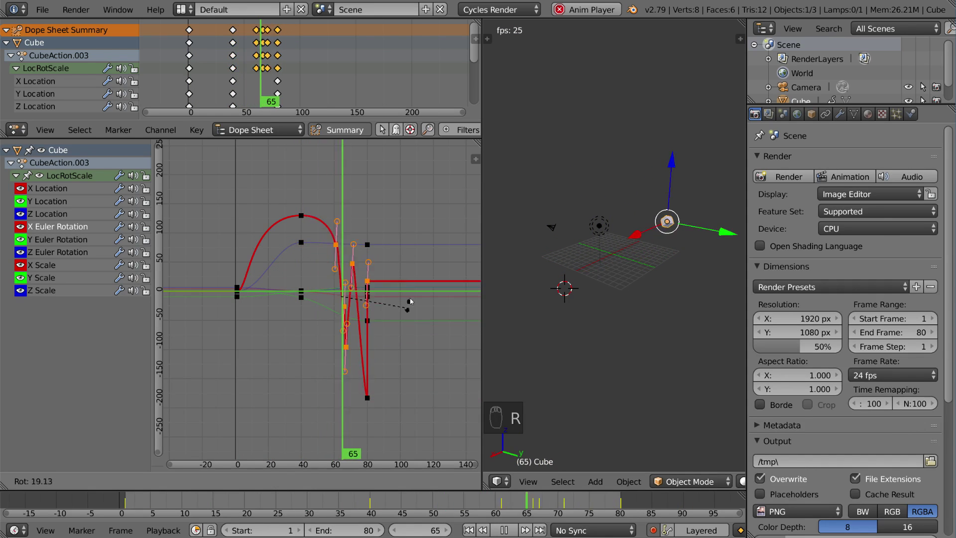
left_click(373, 303)
Lower one wobble keyframe and shift the bottom keyframe of the drop slightly later.
right_click(363, 275)
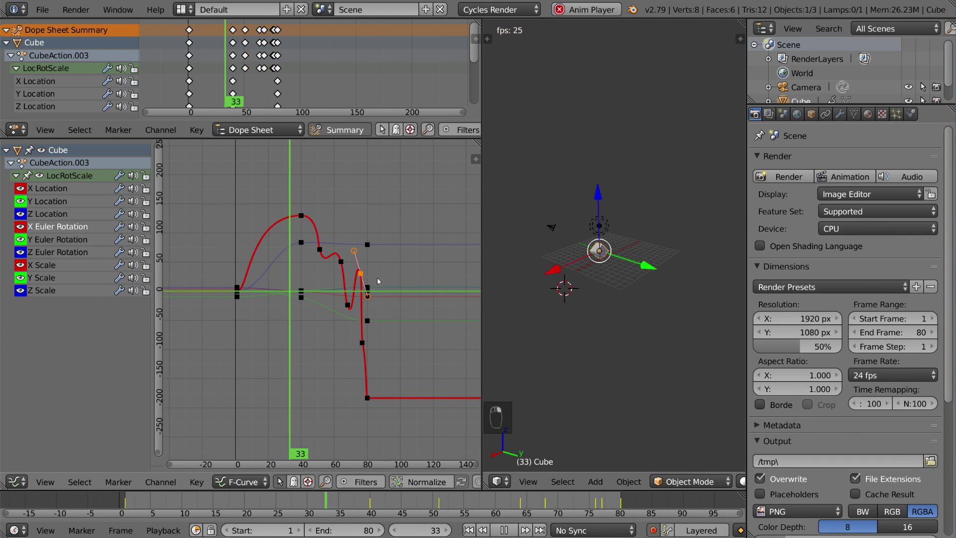
key("g")
left_click(375, 306)
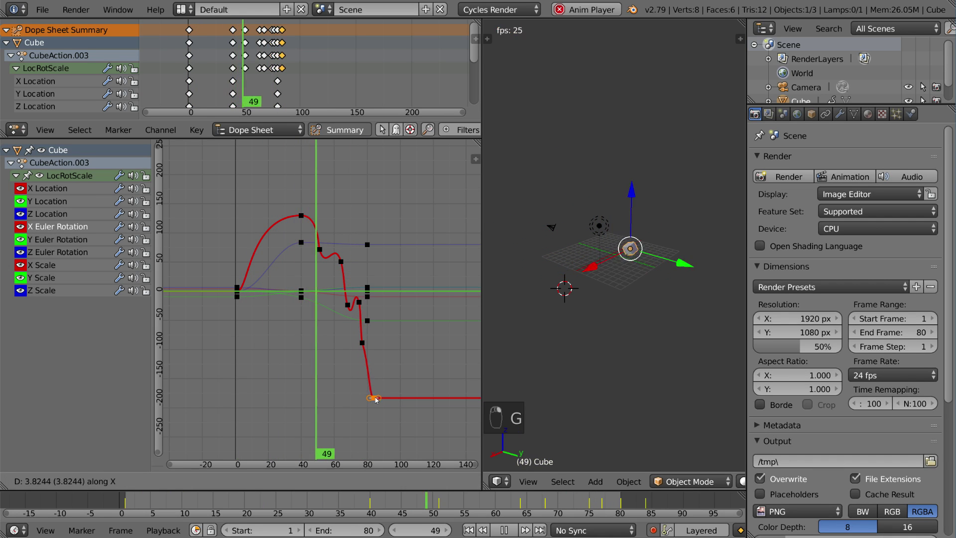
right_click(362, 342)
key("g")
left_click(369, 347)
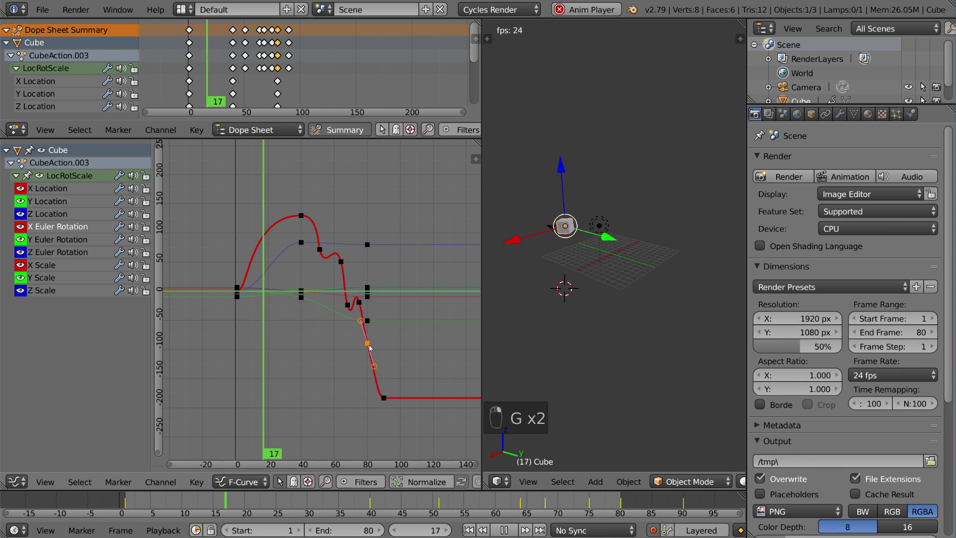
Move another keyframe together with the end keyframe so the drop reaches about -140 near frame 110.
left_click(319, 249, "shift")
left_click(383, 398, "shift")
key("r")
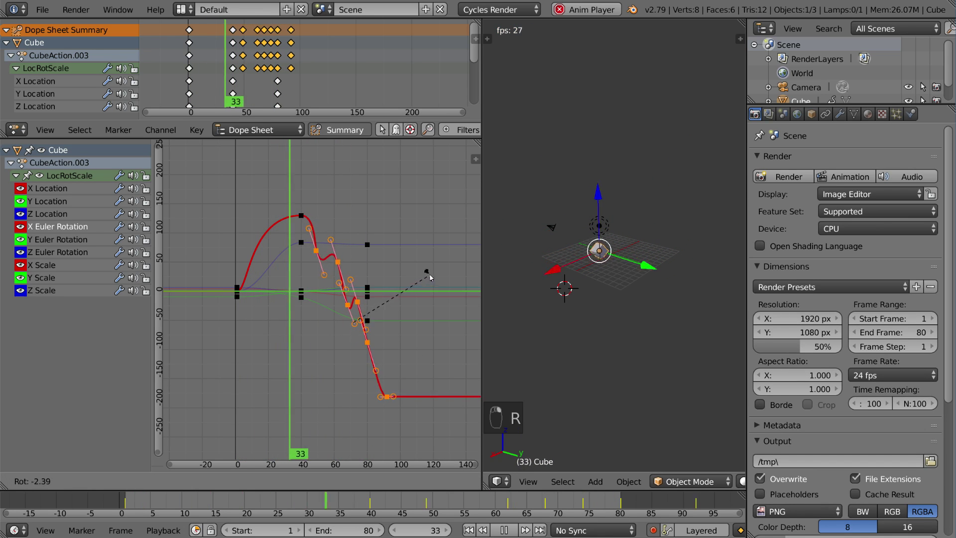
key("g")
key("r")
key("g")
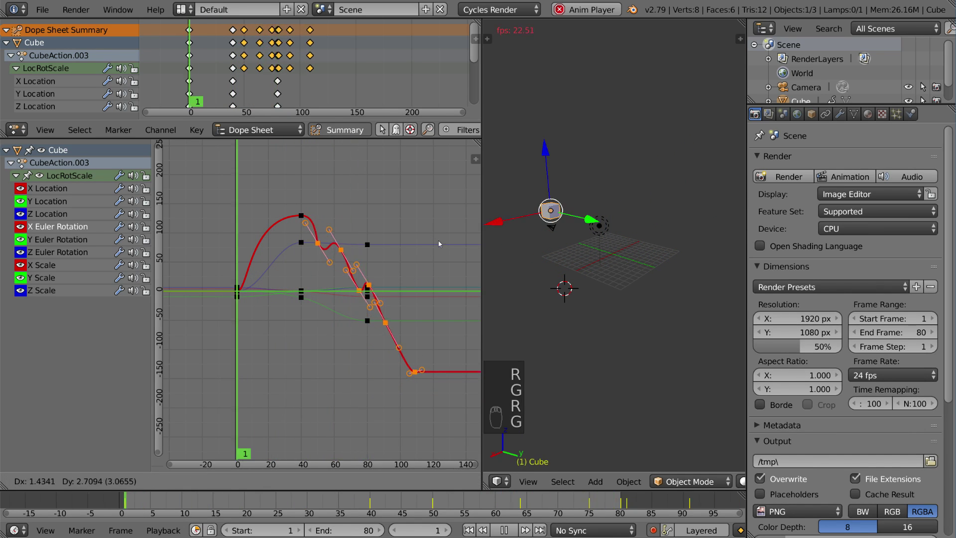
left_click(446, 237)
Nudge the red curve's keyframe near frame 80 slightly up and earlier.
left_click(367, 286)
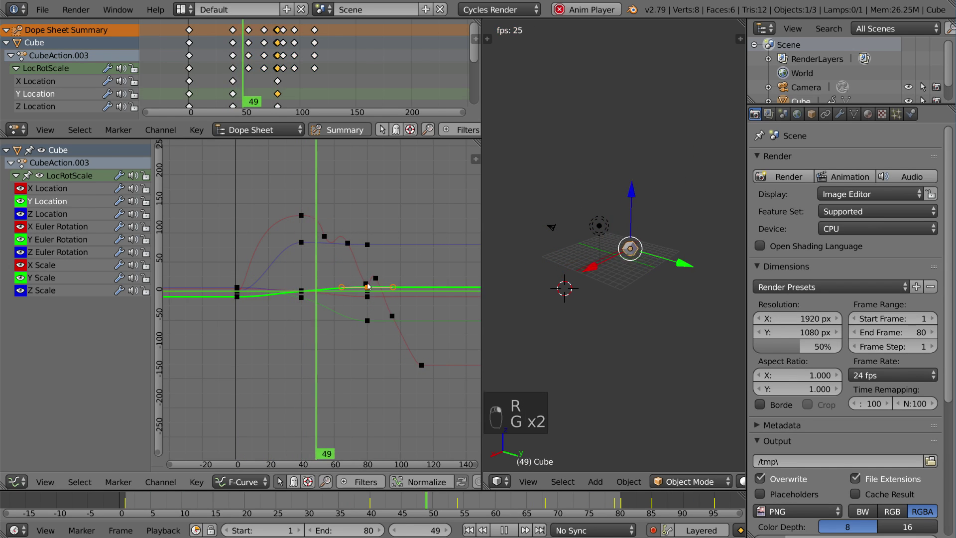
left_click(366, 283)
key("g")
left_click(362, 279)
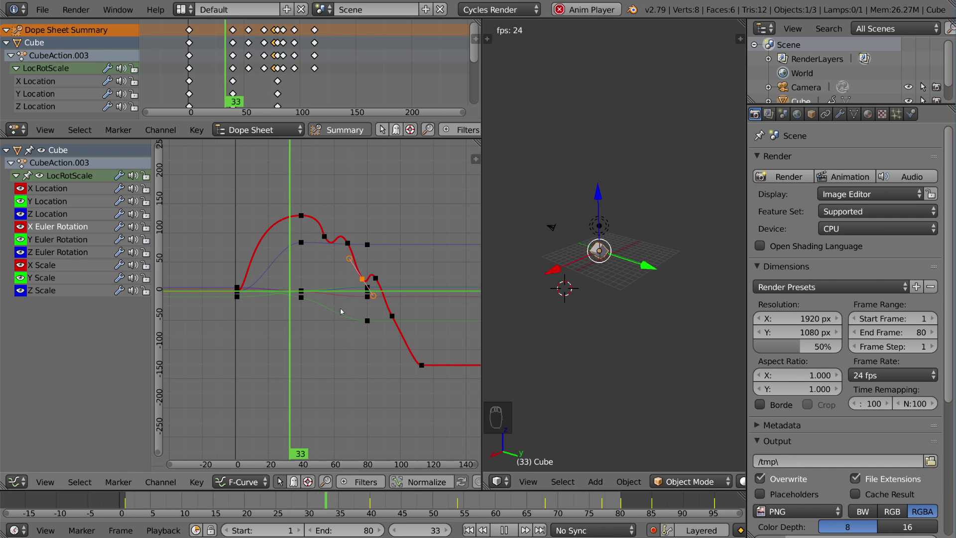
key("g")
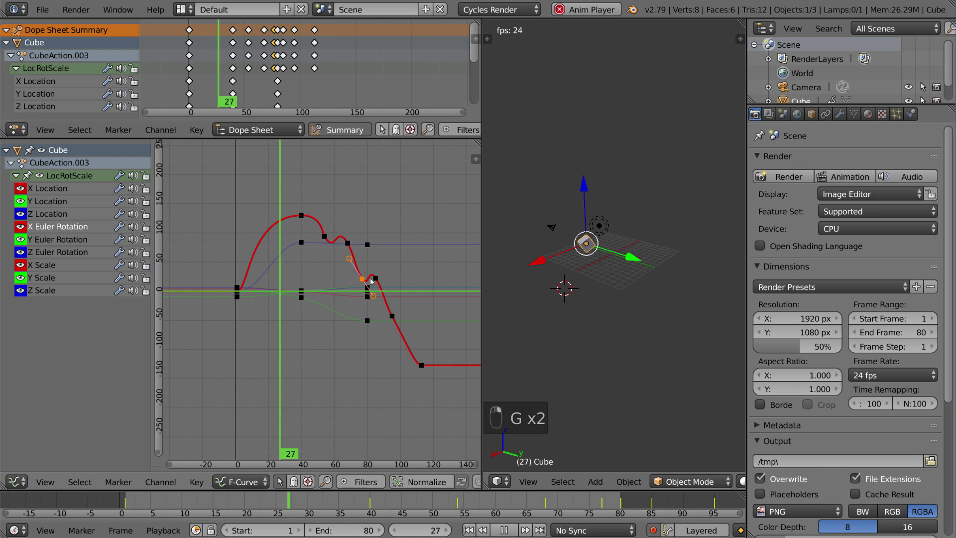
Resize the selected red curve keyframe's handles.
key("r")
key("s")
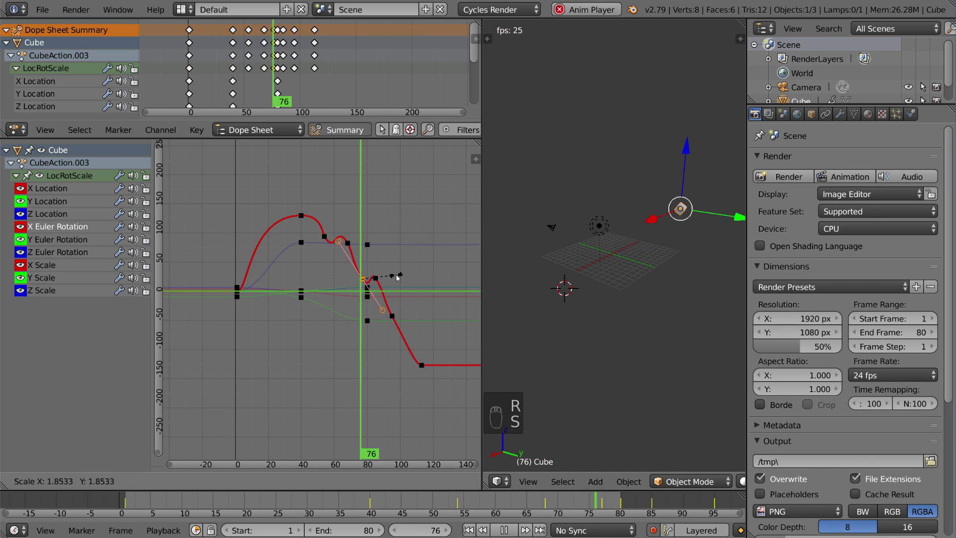
left_click(377, 280)
Delete the red curve's peak and middle keyframes, leaving a smooth rise to about 90.
right_click(302, 216)
key("x")
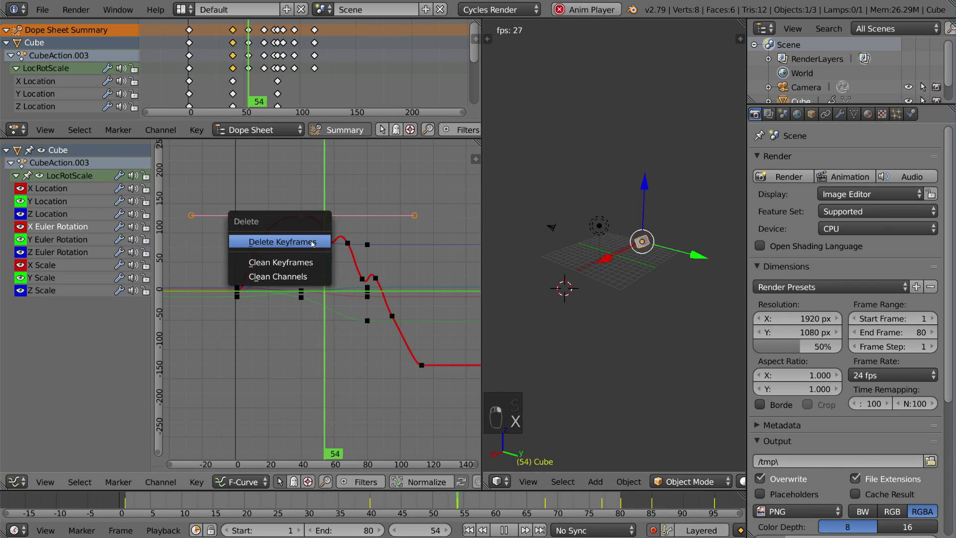
key("x")
right_click(347, 242)
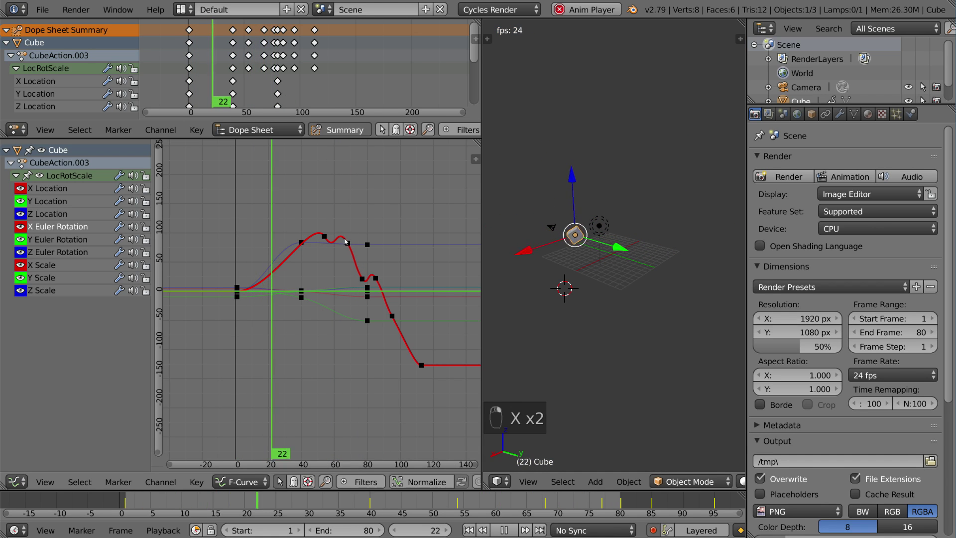
key("x")
left_click(306, 229)
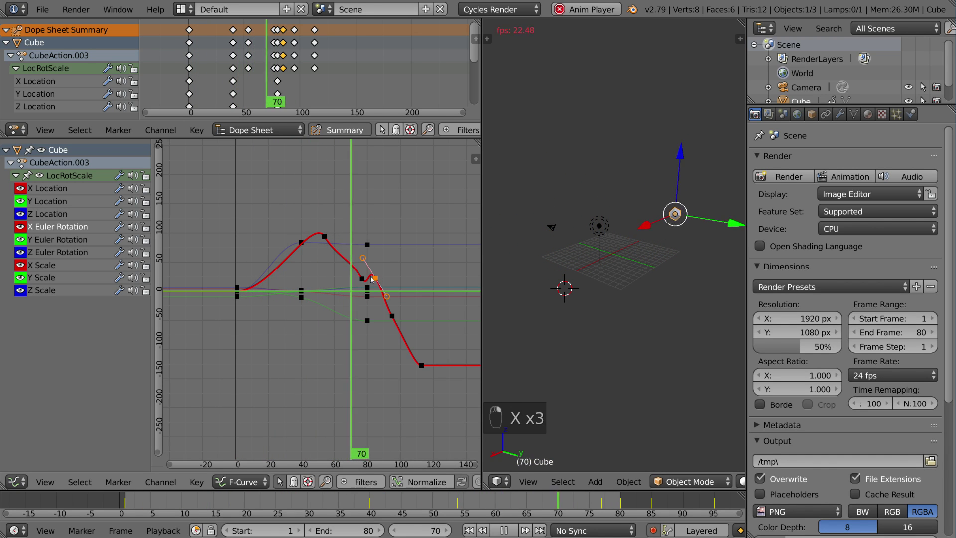
key("ctrl+z")
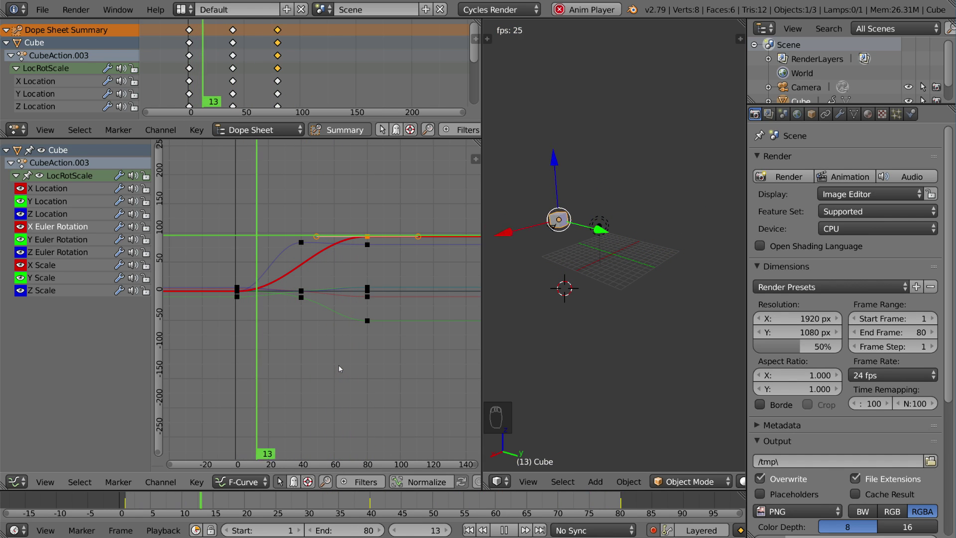
Set Vector handles on the red end key and blue key, raising the blue key near frame 20.
key("v")
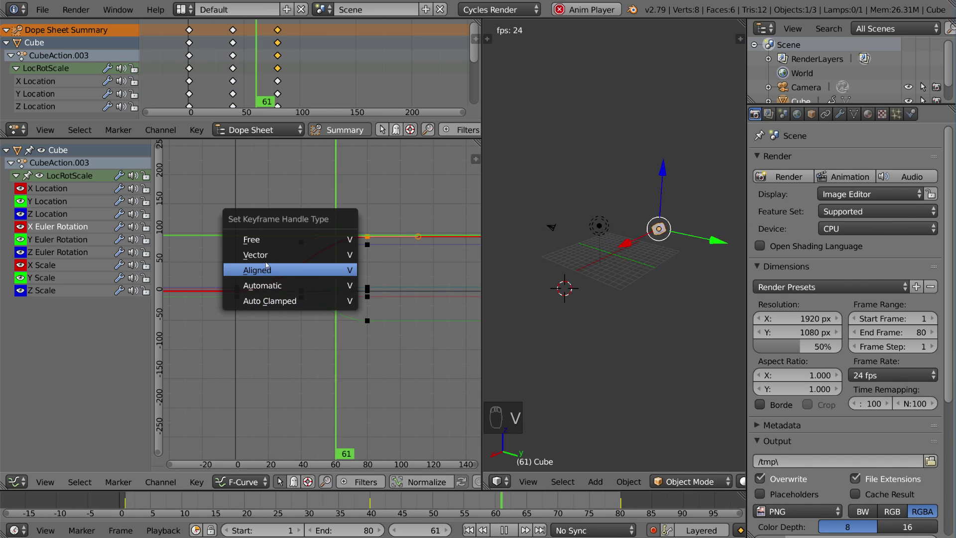
left_click(308, 254)
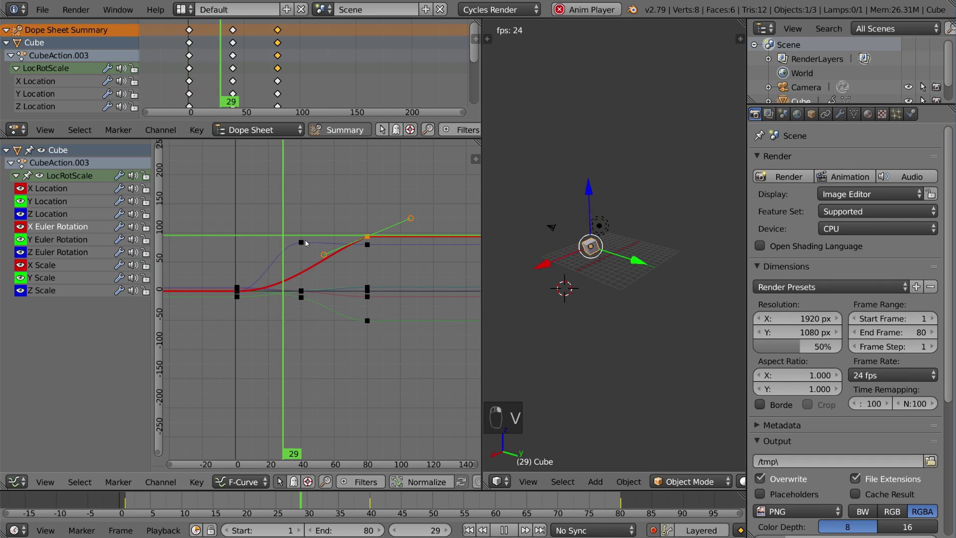
right_click(301, 243)
key("v")
left_click(298, 241)
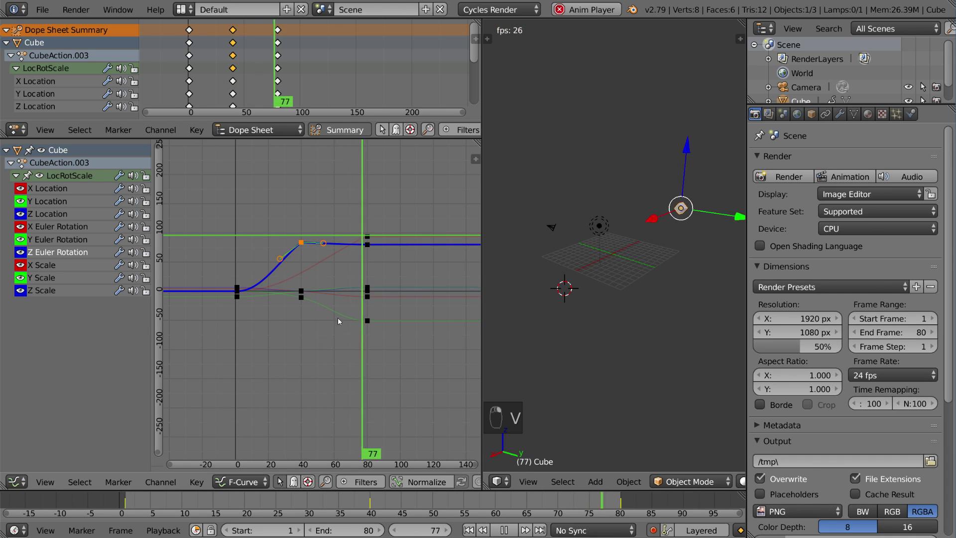
key("g")
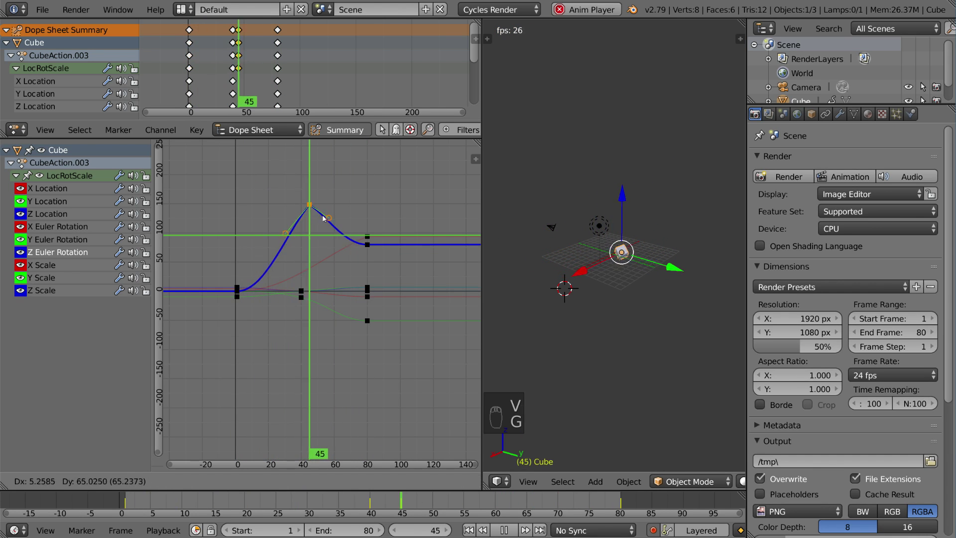
left_click(283, 209)
Set all keyframes to Linear interpolation after briefly trying Constant, and reveal the F-curve properties.
key("t")
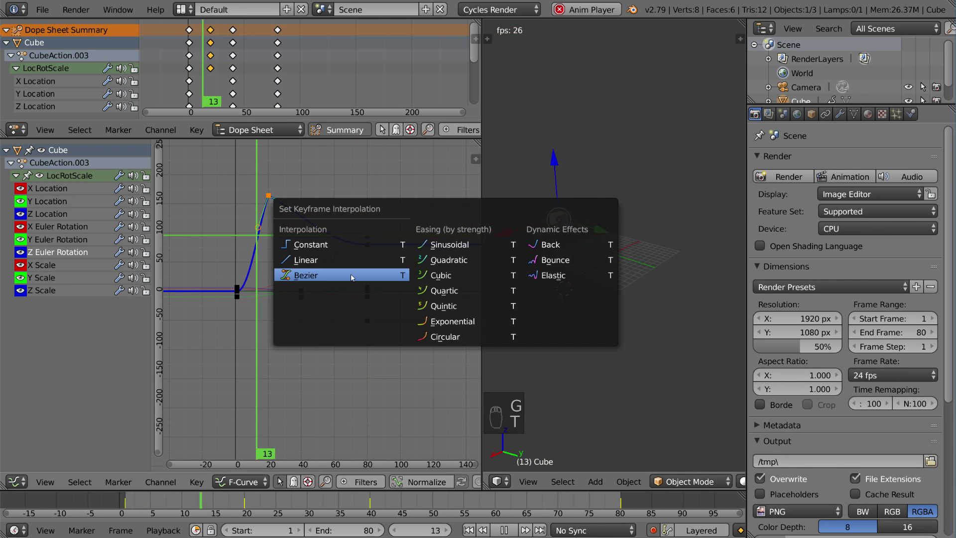
left_click(343, 260)
key("a")
key("a")
key("a")
key("t")
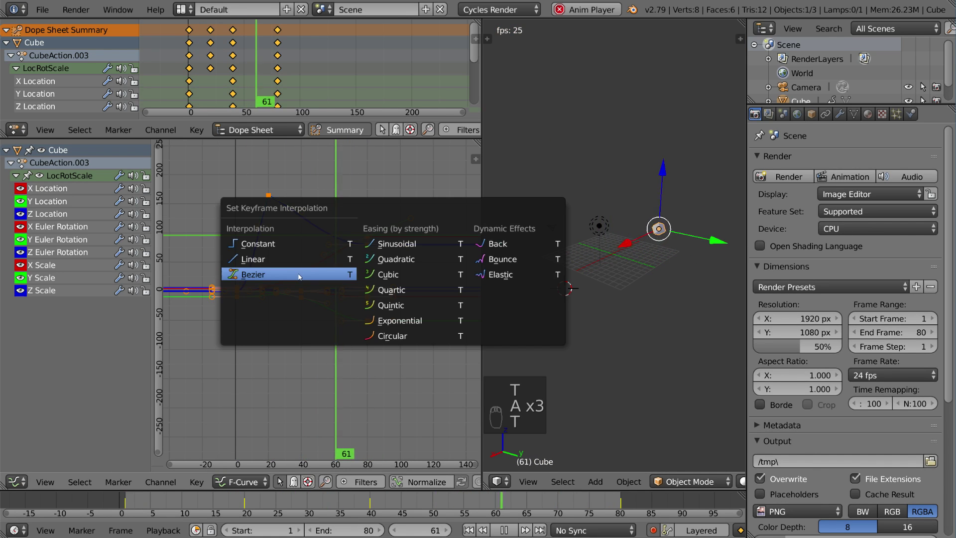
left_click(257, 244)
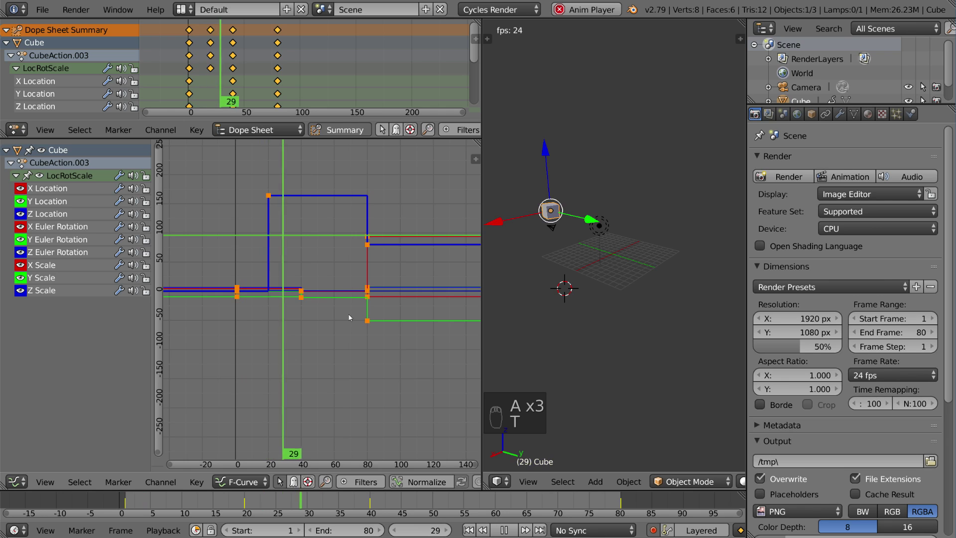
key("t")
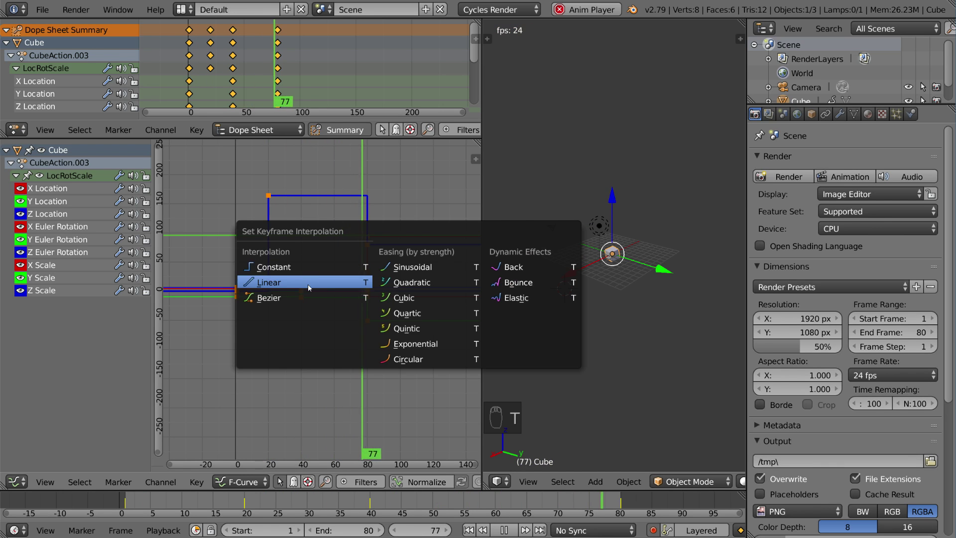
left_click(308, 284)
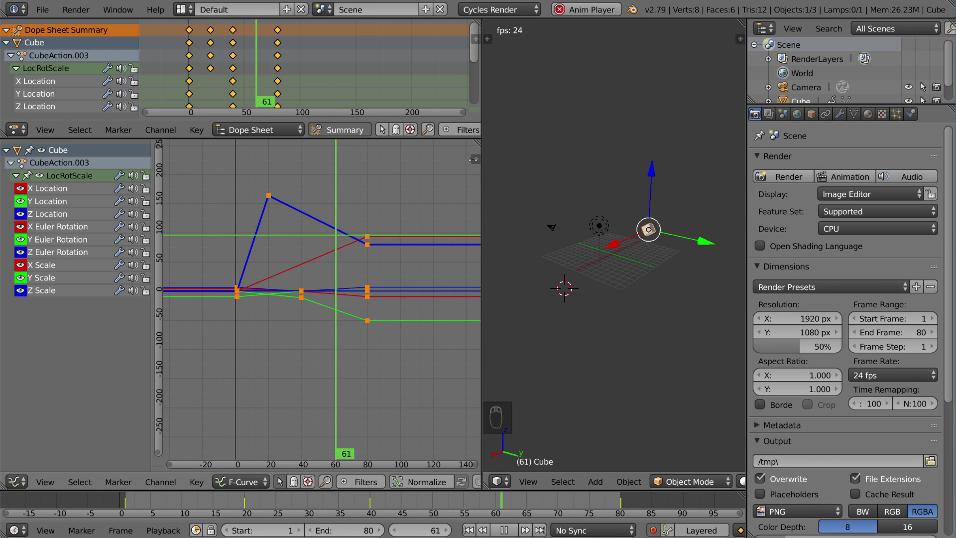
left_click_drag(474, 159, 344, 165)
Show the curve Modifiers settings and switch the keyframes back to Bezier interpolation.
key("n")
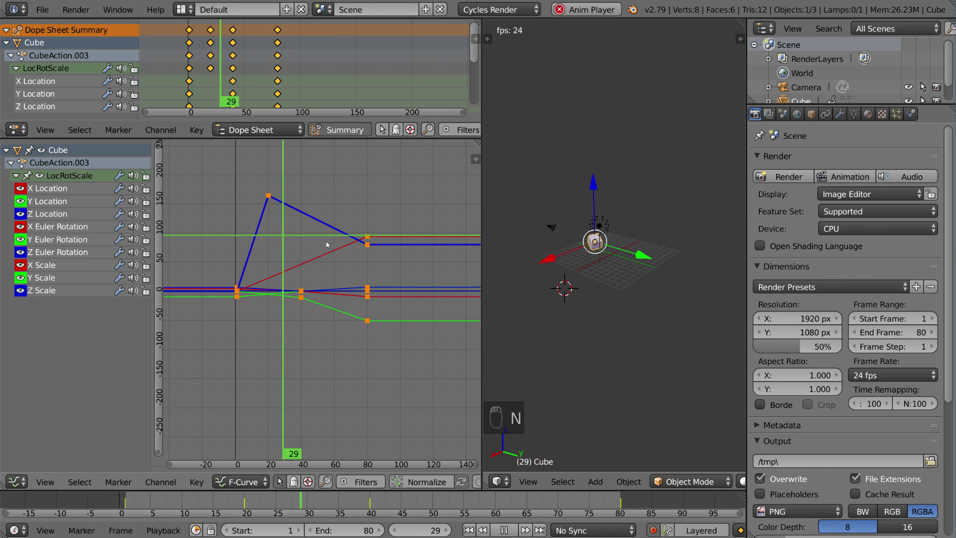
key("n")
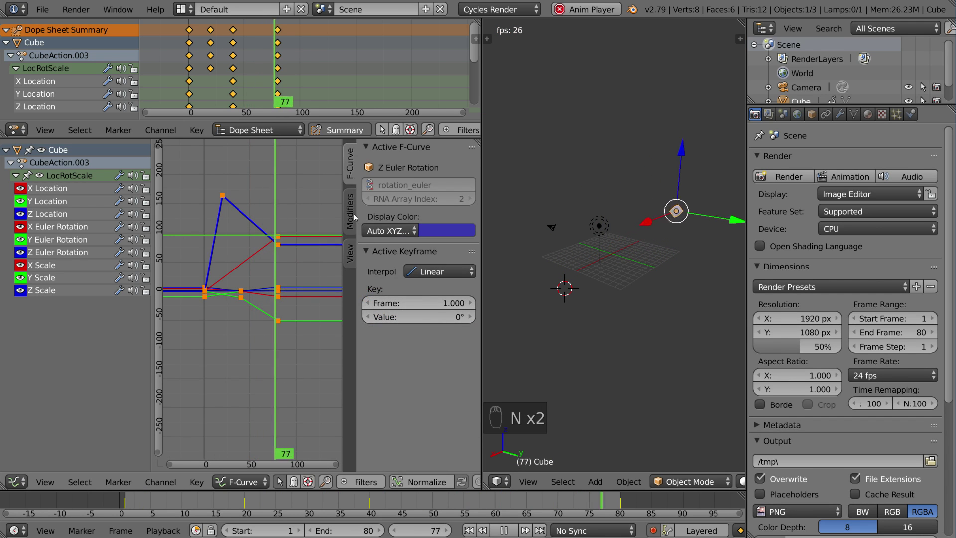
left_click(351, 213)
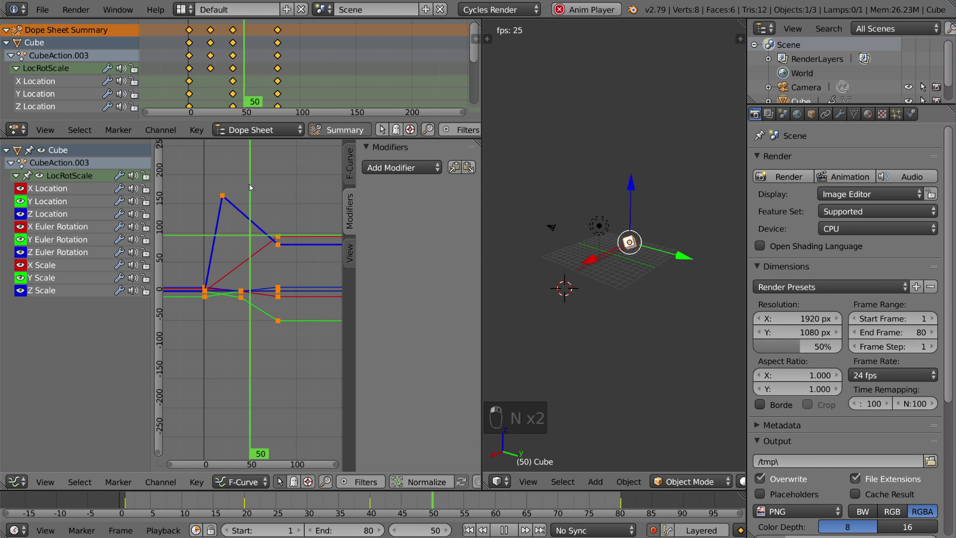
key("shift+Left")
key("t")
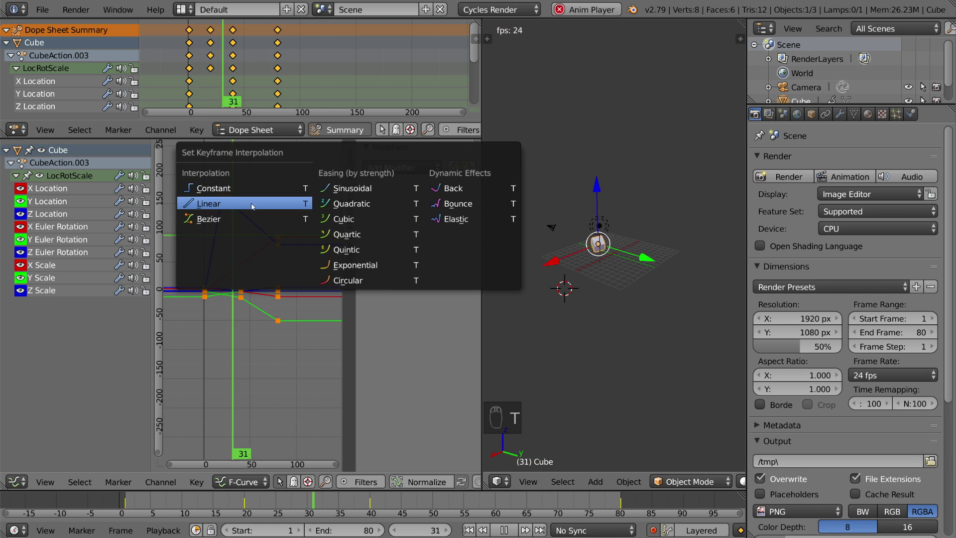
left_click(252, 216)
Leave handle types unchanged and isolate the X Euler Rotation channel, hiding all others.
key("v")
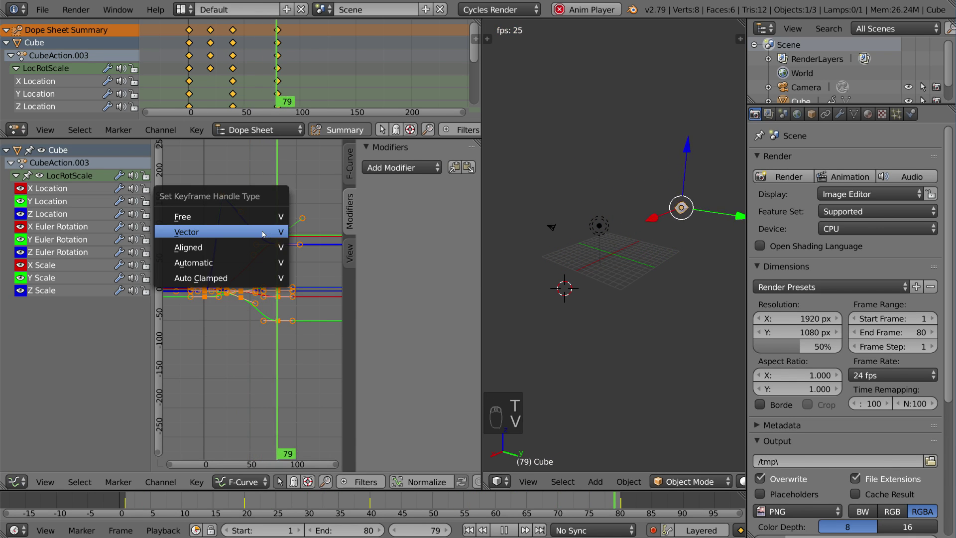
left_click(266, 244)
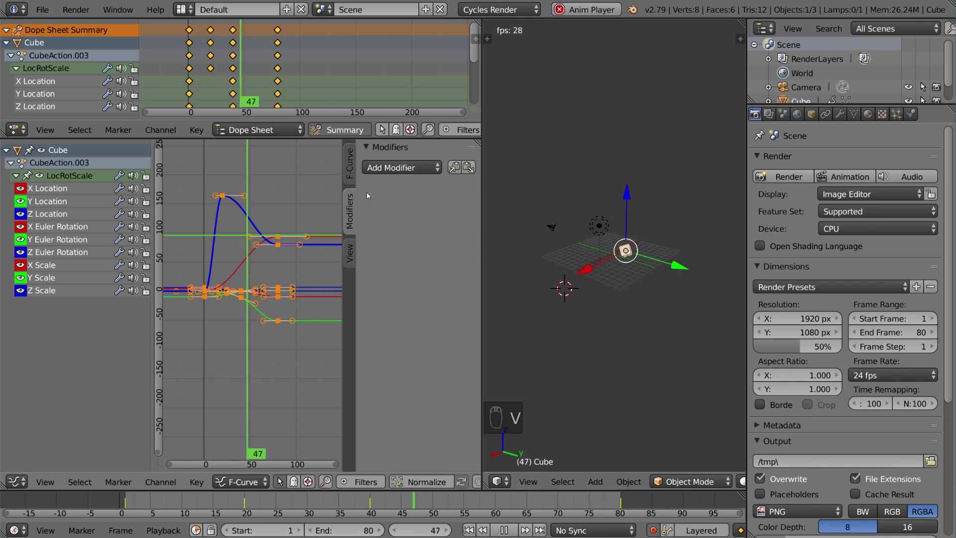
left_click(70, 226)
key("shift+h")
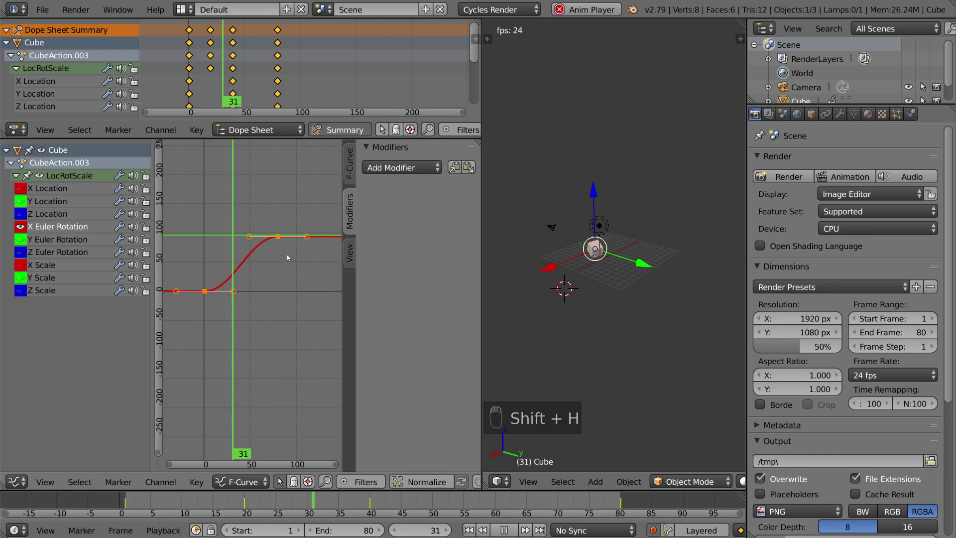
Raise the X Euler Rotation top keyframe to about 480 and fit the curve in view.
left_click(279, 237)
key("g")
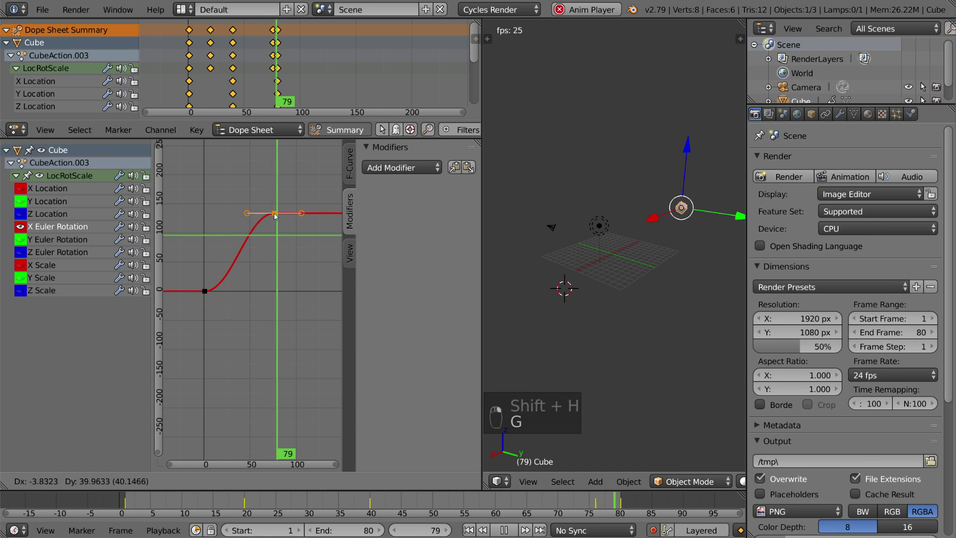
left_click(302, 339)
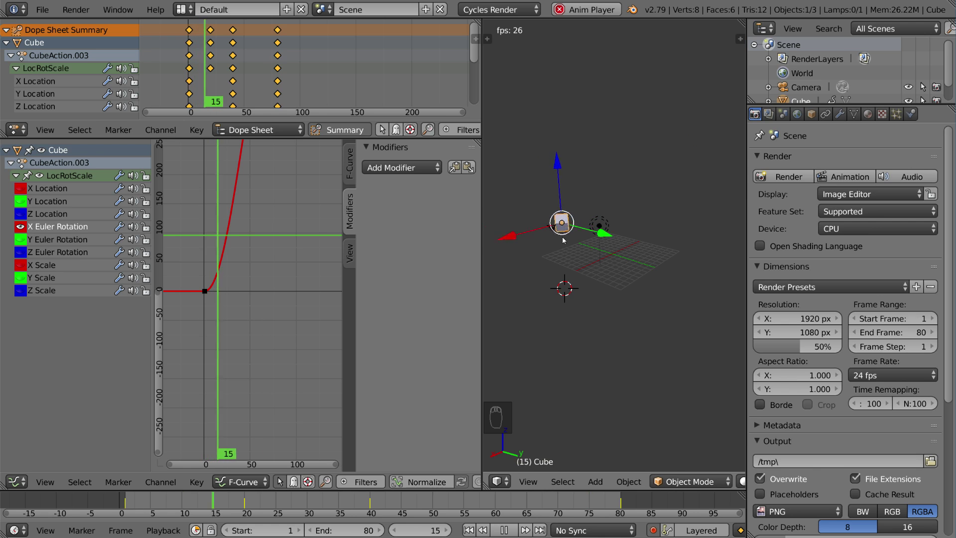
key("g")
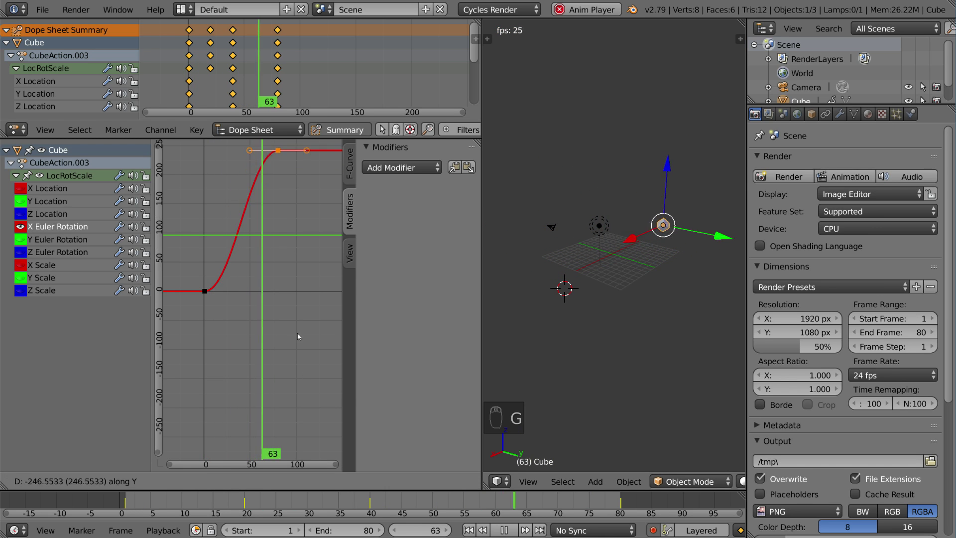
left_click(292, 258)
key("Home")
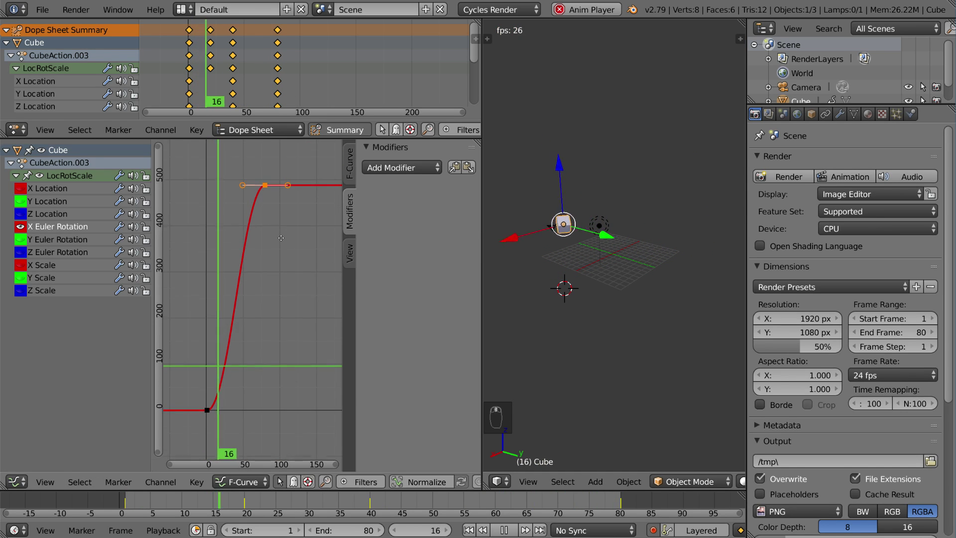
Add a Noise modifier with strength 6.8 to the X Euler Rotation curve and widen the panel.
left_click(414, 167)
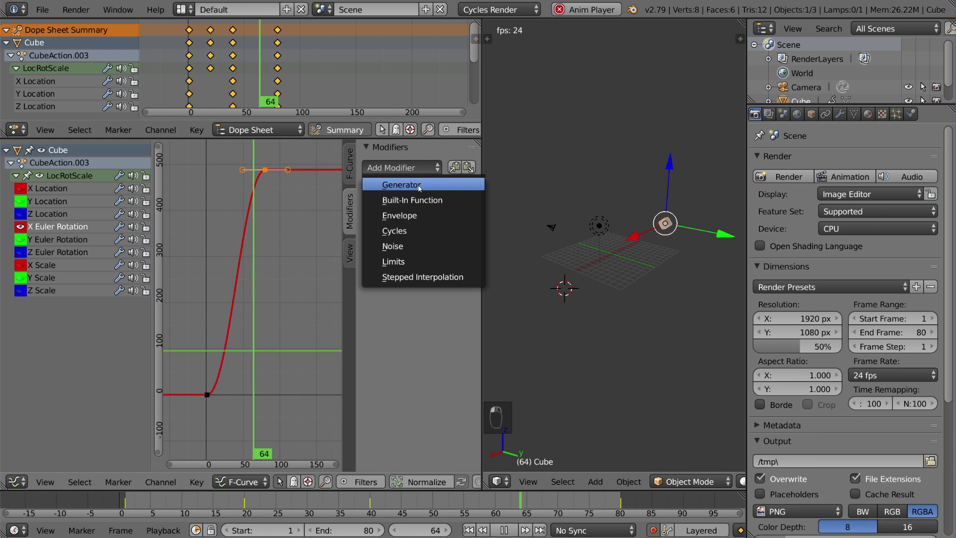
left_click(409, 247)
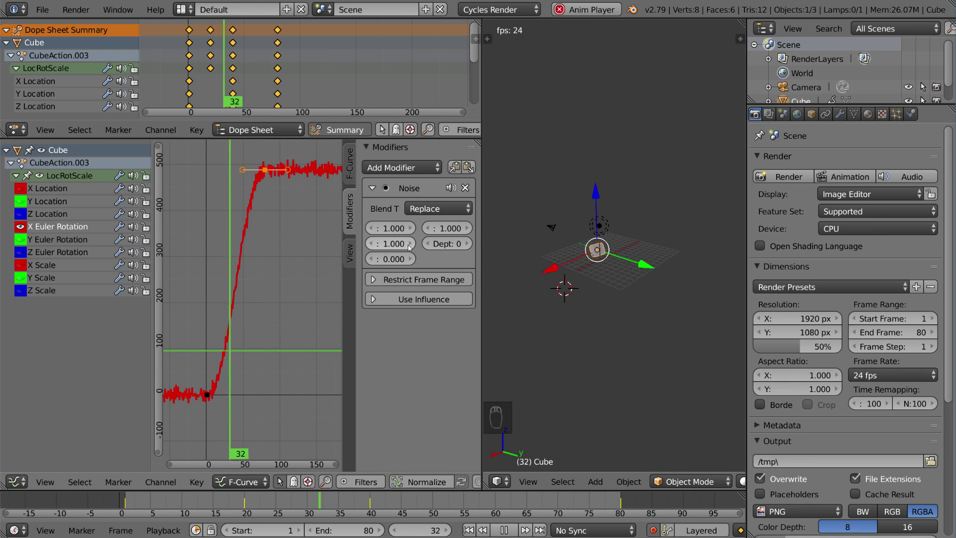
key("Home")
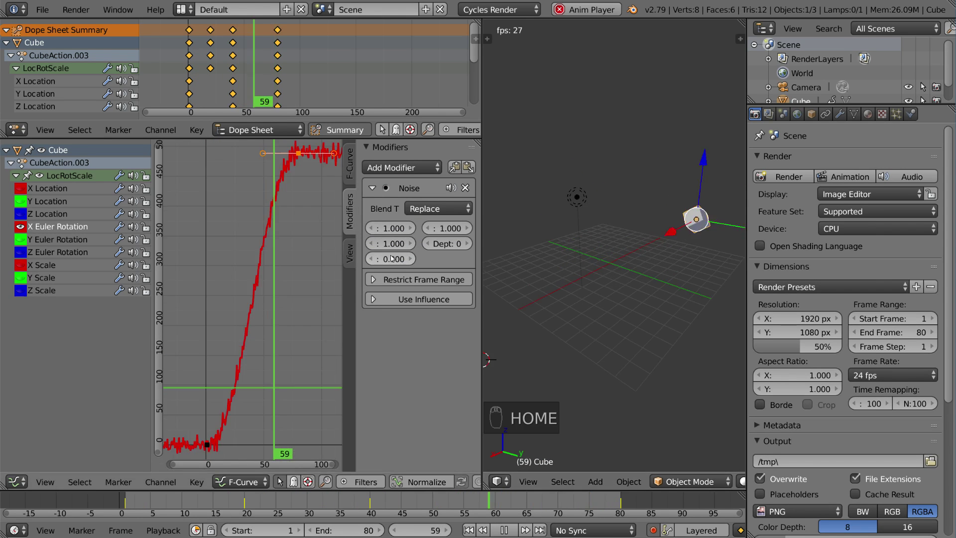
left_click_drag(390, 247, 421, 243)
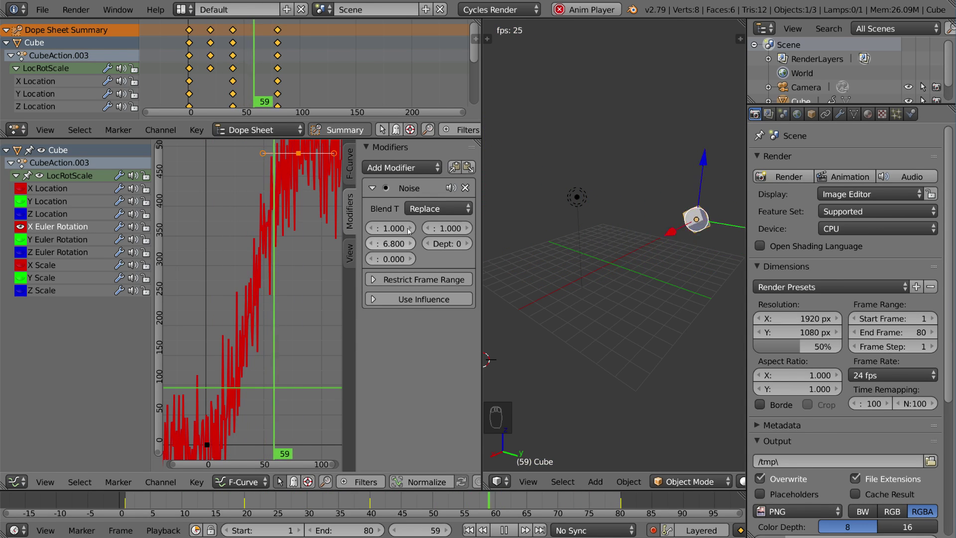
left_click_drag(342, 239, 303, 239)
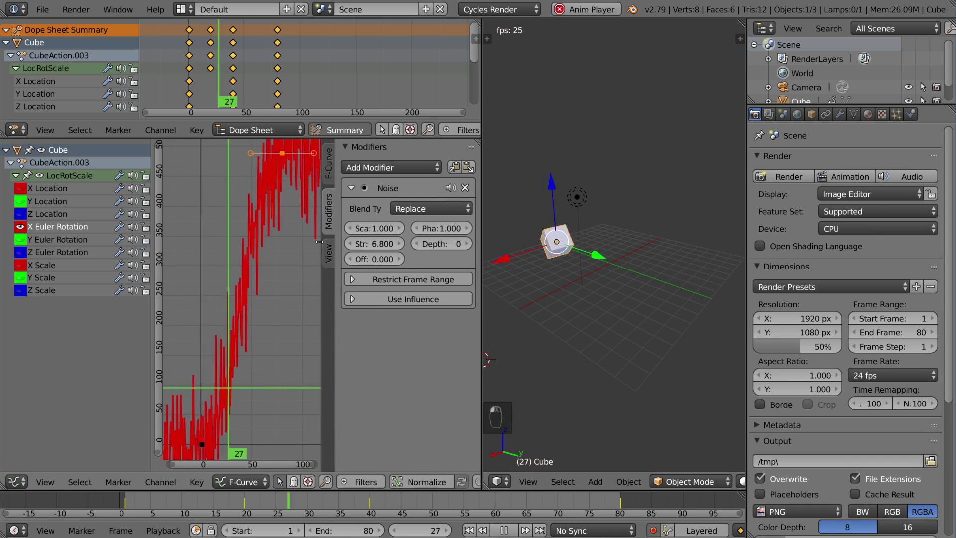
left_click_drag(483, 243, 498, 242)
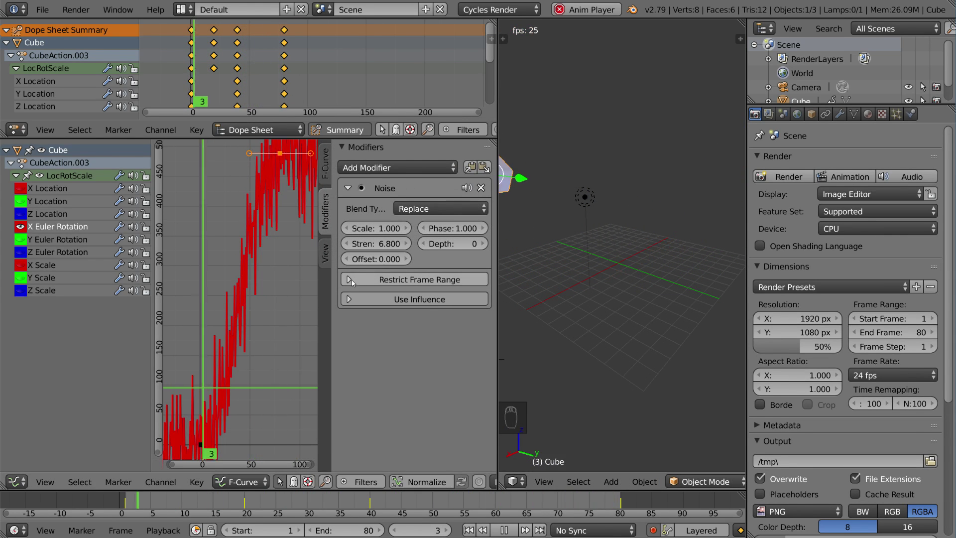
Restrict the Noise modifier's frame range to start 50 and end 80.
left_click(371, 280)
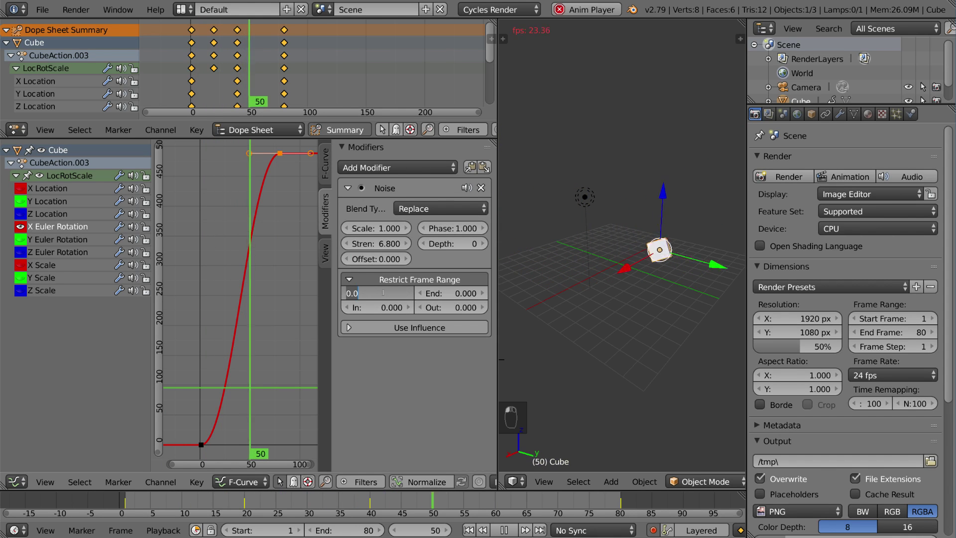
mouse_move(383, 293)
left_mouse_down()
mouse_move(413, 293)
mouse_move(384, 294)
left_mouse_up()
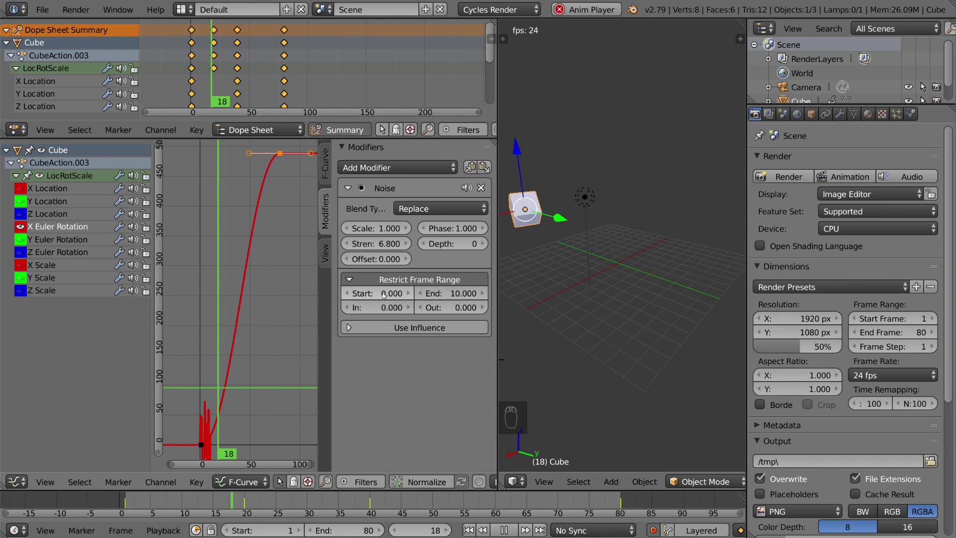
left_click(443, 299)
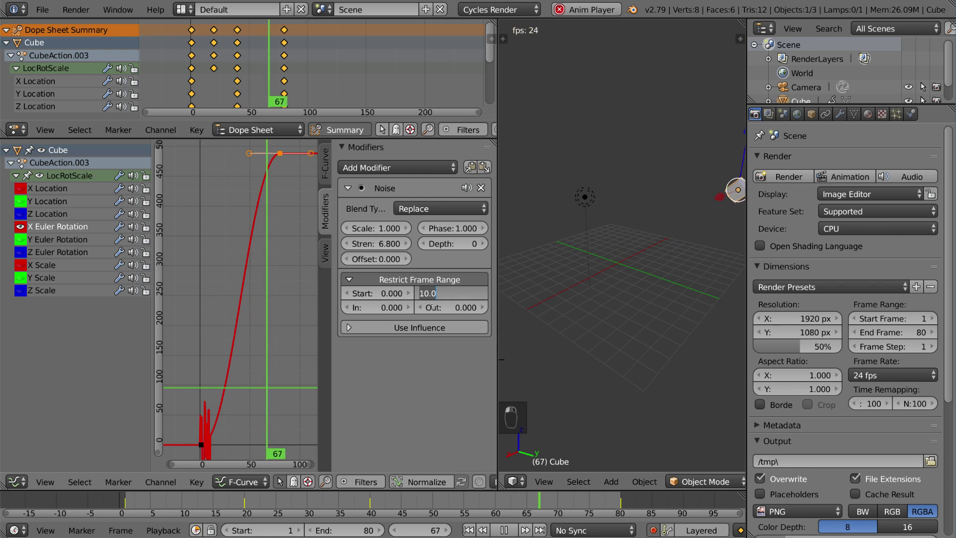
type("80")
key("Return")
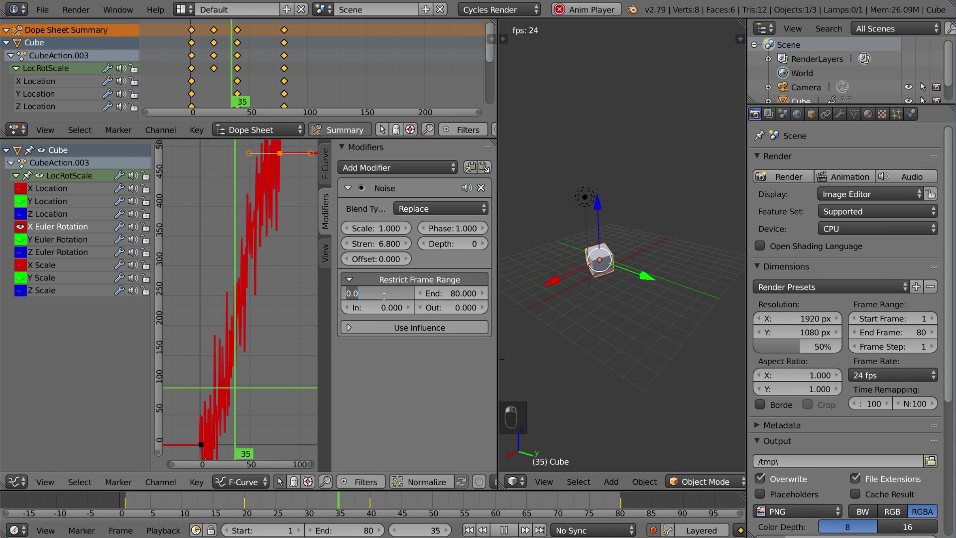
left_click(384, 294)
type("50")
key("Return")
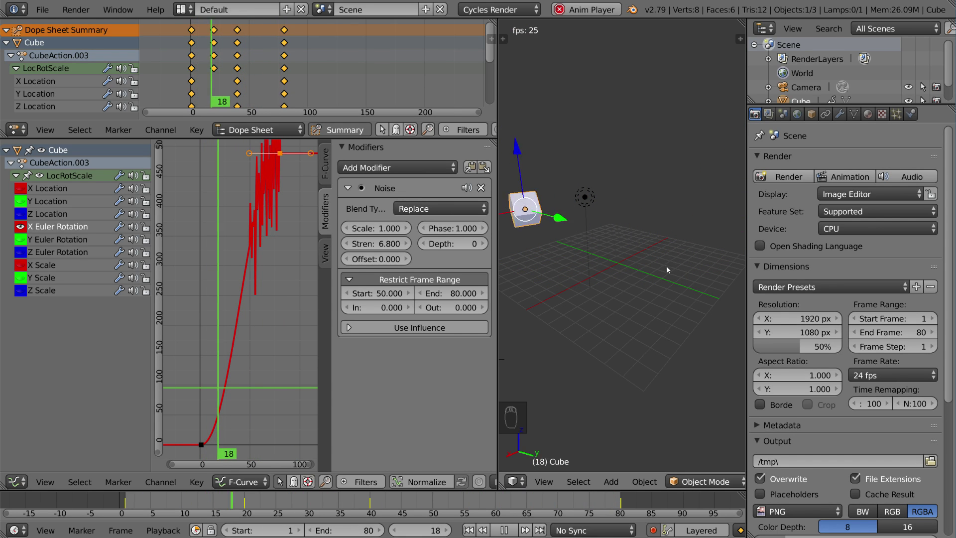
left_click(415, 168)
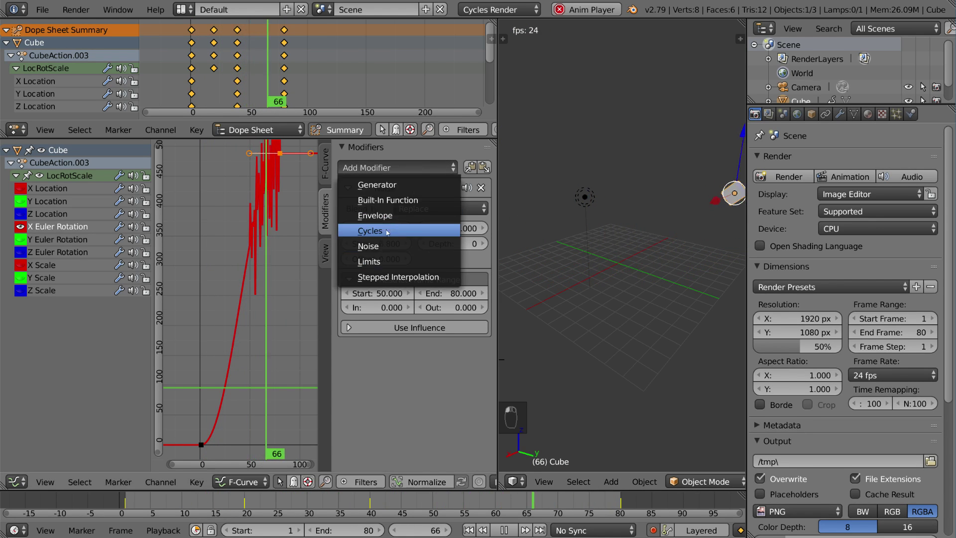
Swap the X rotation curve's Noise modifier for Cycles and move the top keyframe earlier for shorter cycles.
left_click(415, 238)
left_click(478, 186)
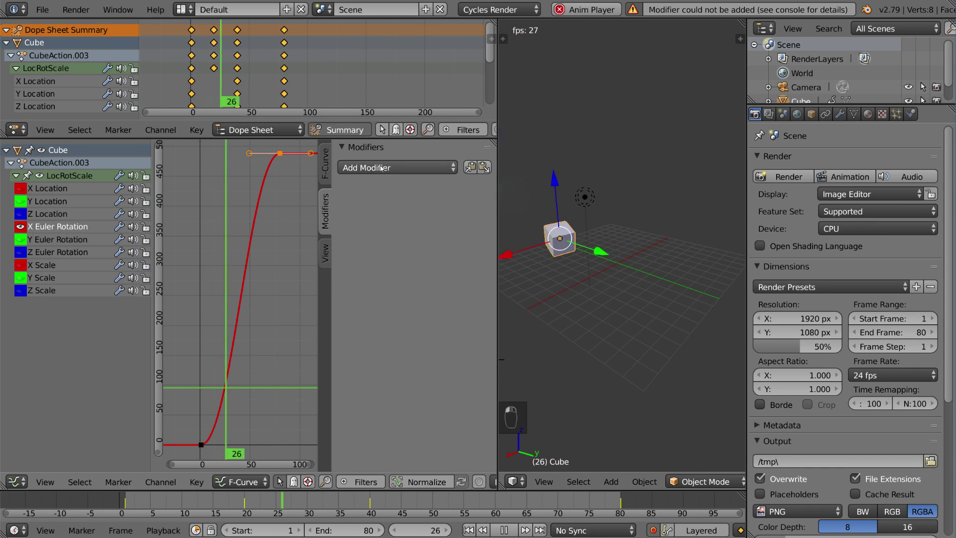
left_click(408, 168)
left_click(384, 233)
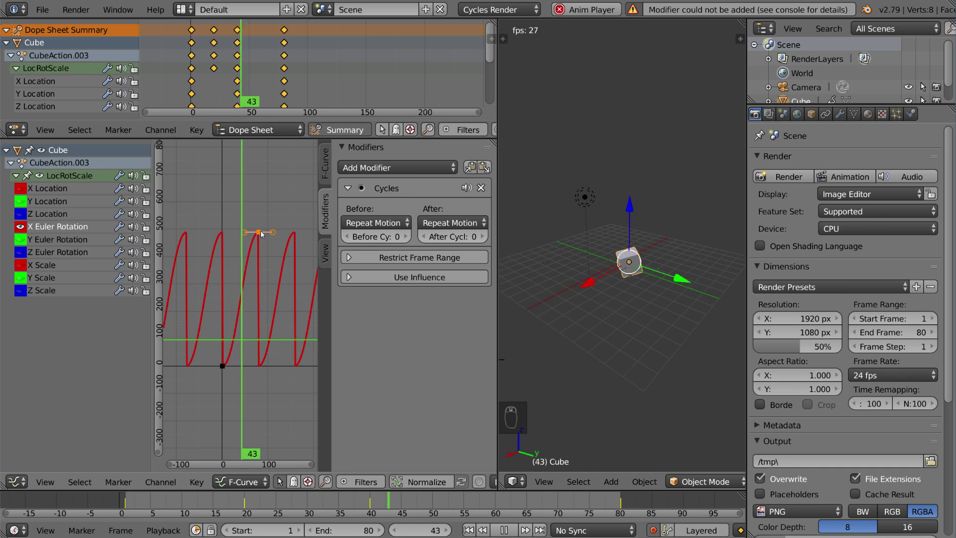
key("g")
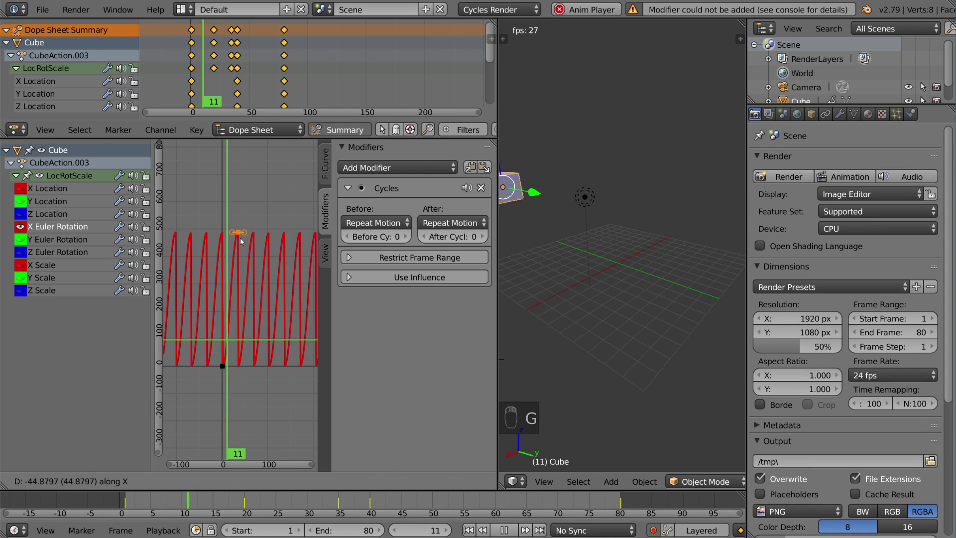
left_click(245, 241)
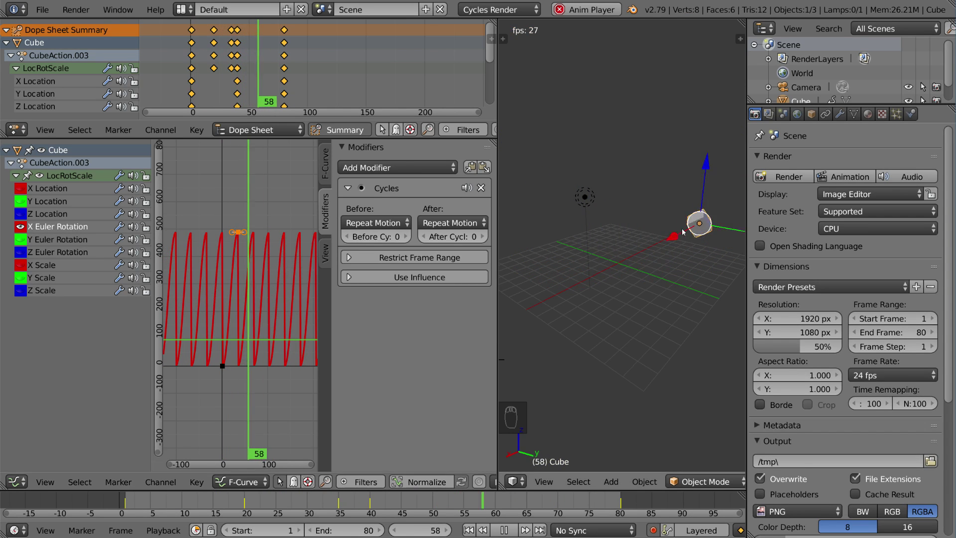